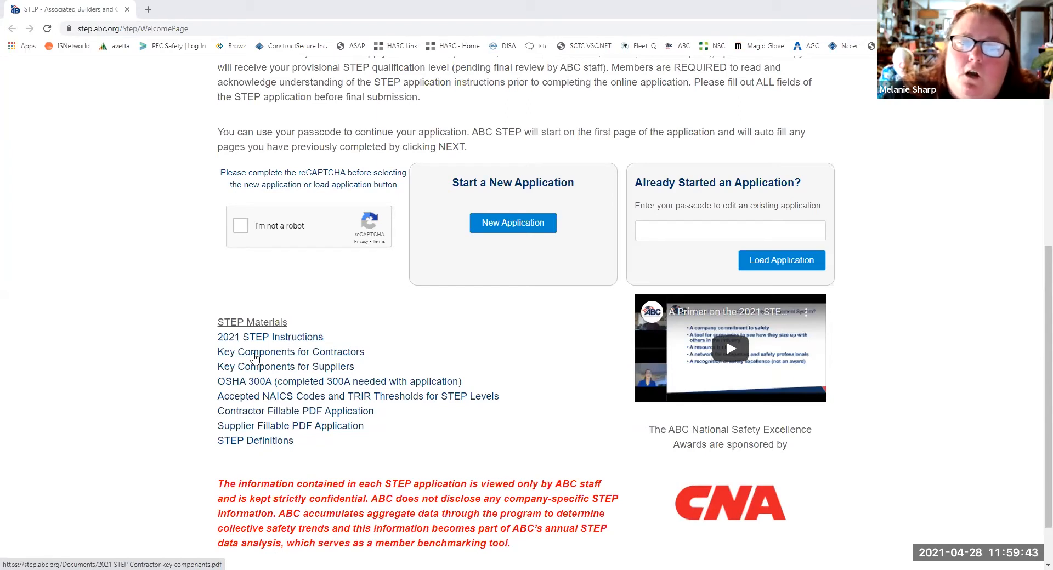
- Open the Key Components for Contractors document and review the Leadership section of the self-assessment worksheet
click(254, 357)
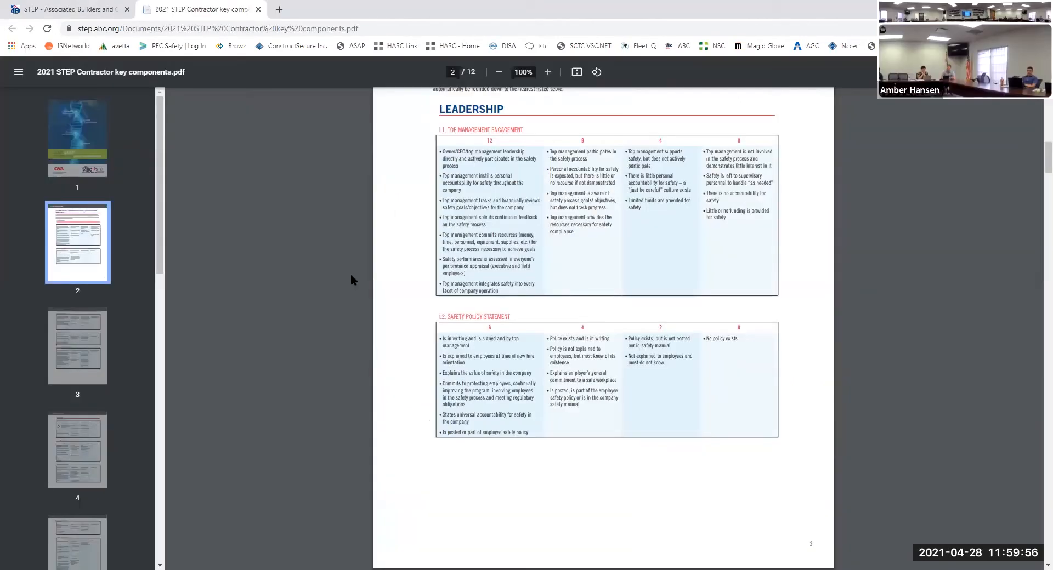
scroll(350, 274, up, 2)
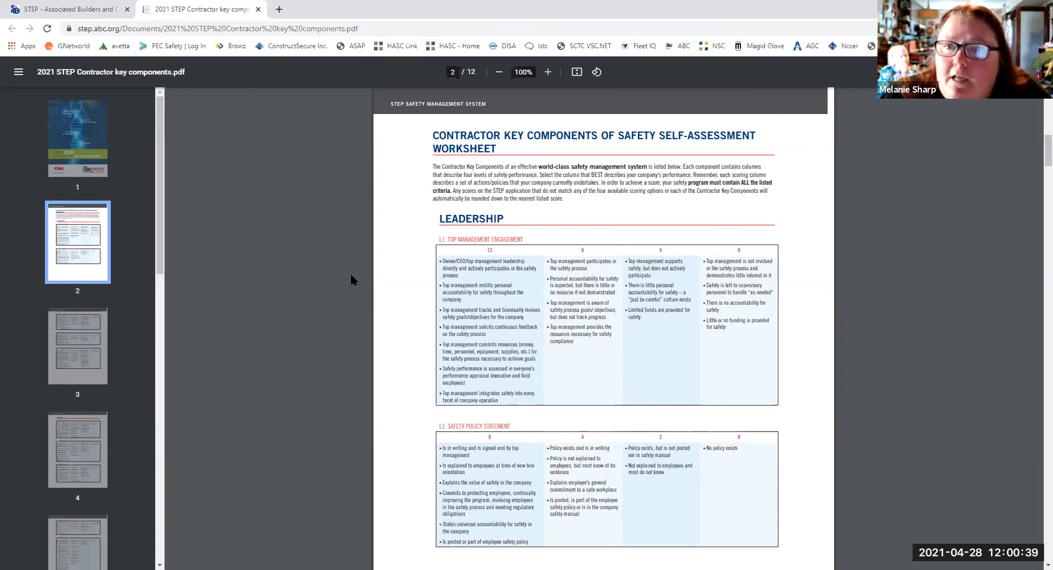
scroll(351, 277, down, 1)
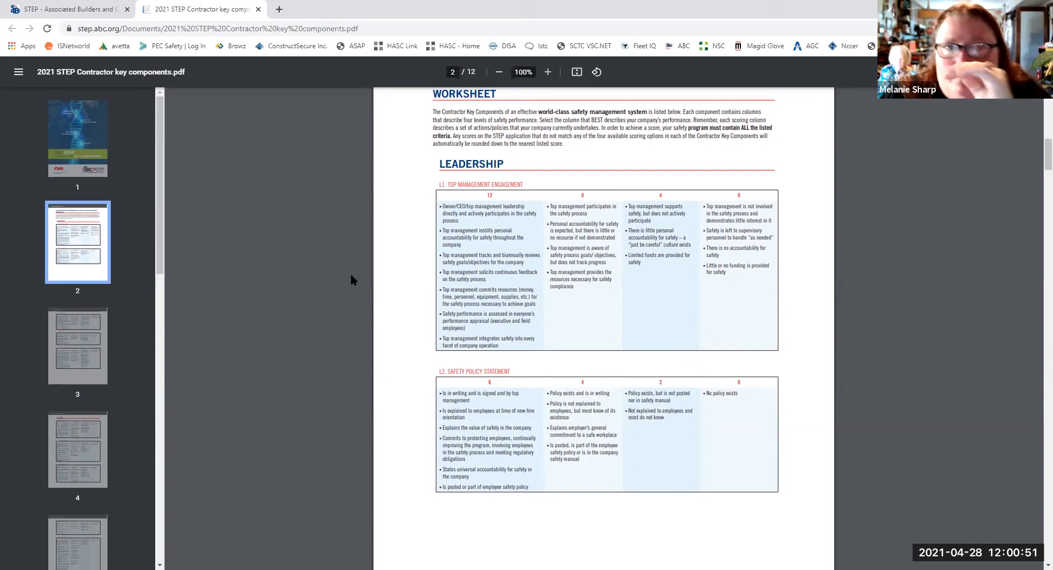
- Return to the STEP welcome page, complete the reCAPTCHA and start a new application
click(70, 12)
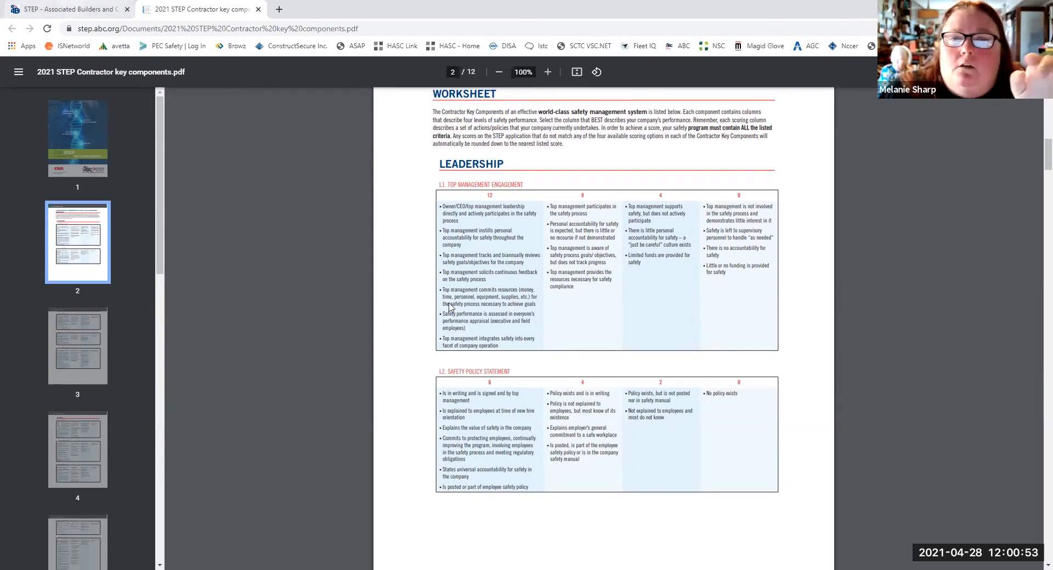
click(498, 225)
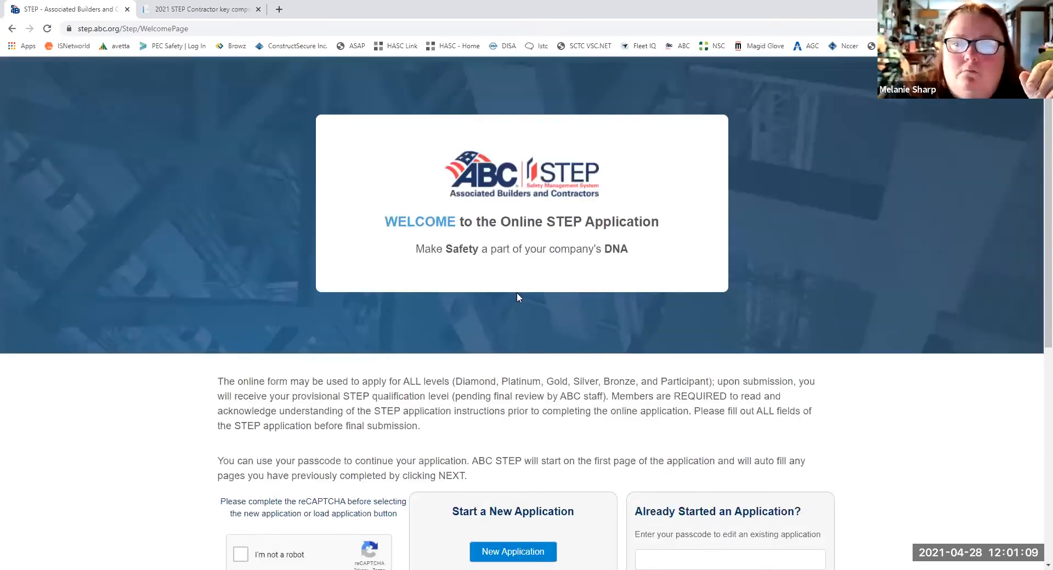
scroll(505, 246, down, 5)
click(240, 280)
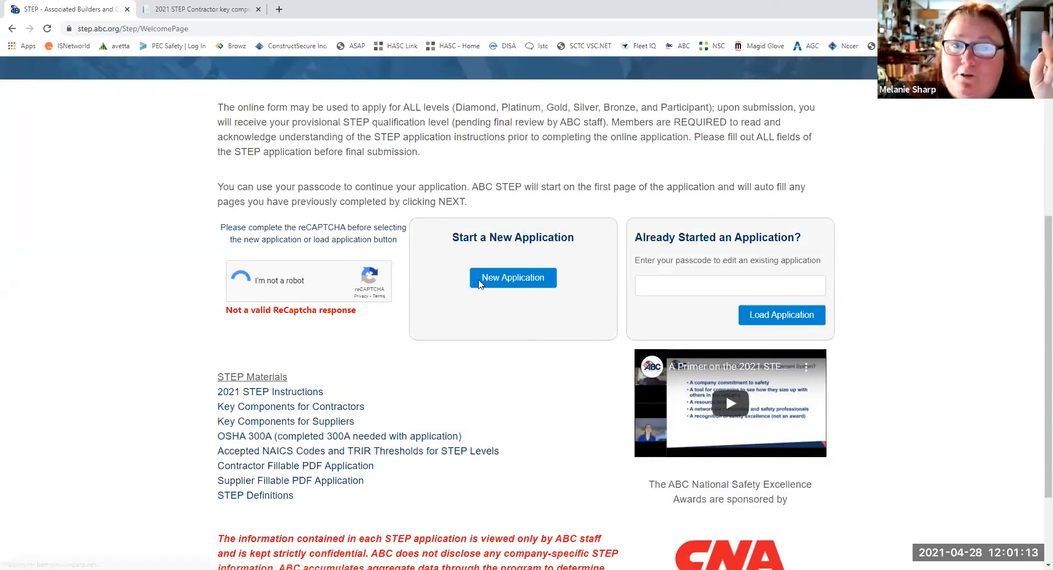
click(514, 280)
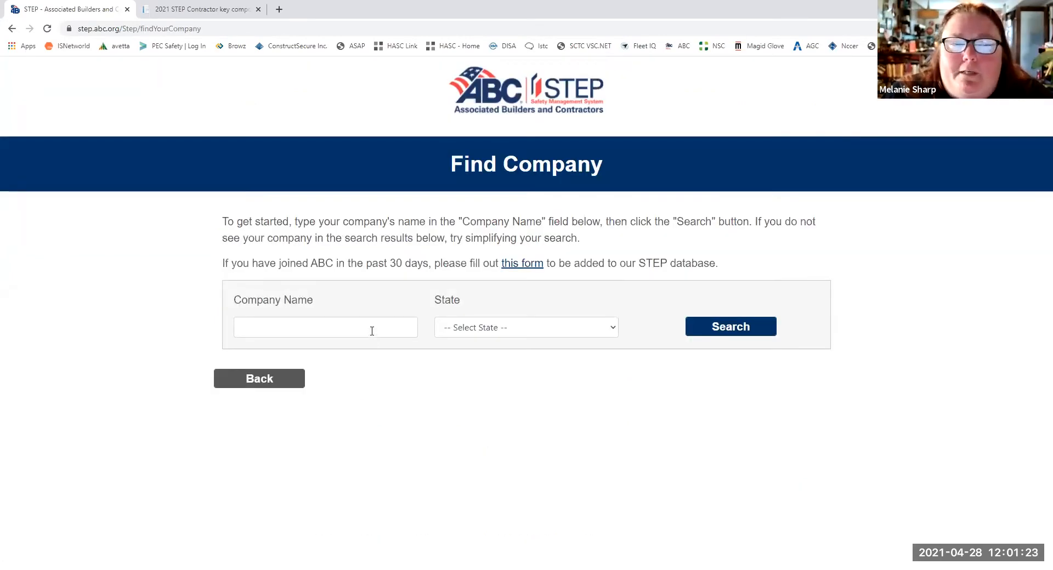
- Search for the company Craig & Heidt Inc in Texas and select it from the results
click(372, 331)
click(370, 343)
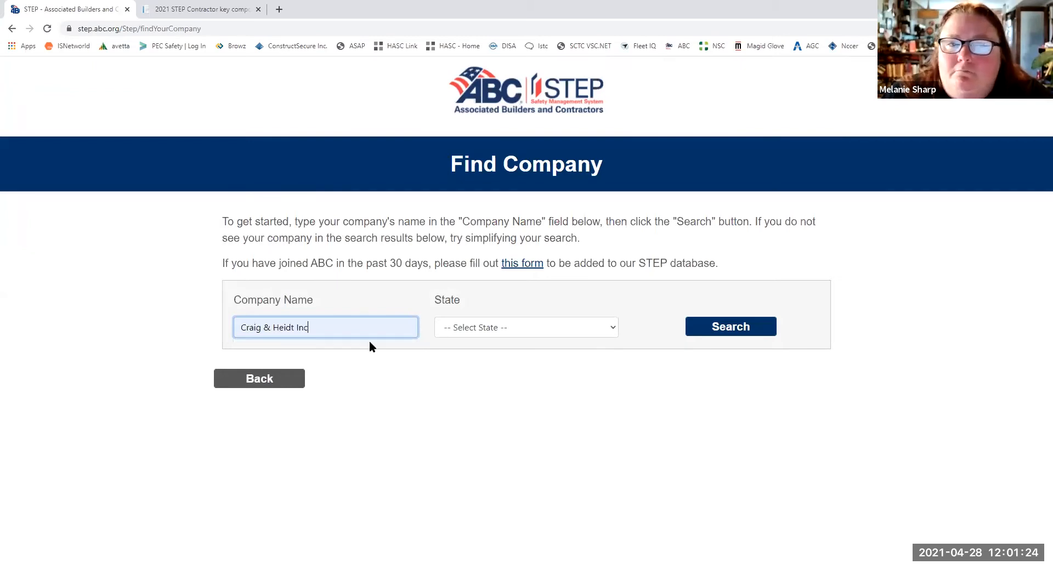
click(475, 335)
scroll(498, 296, down, 5)
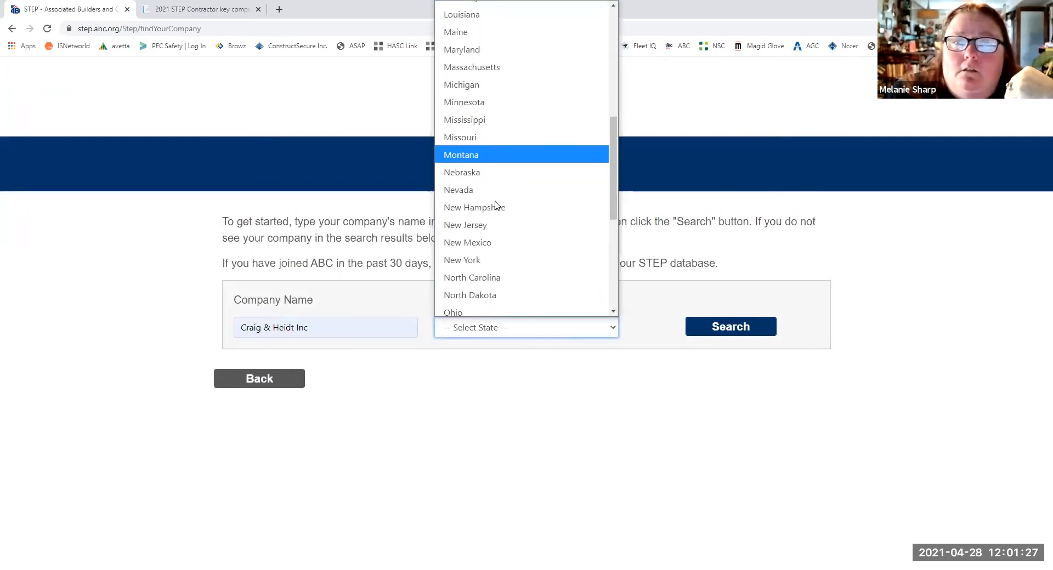
scroll(509, 227, down, 5)
click(467, 185)
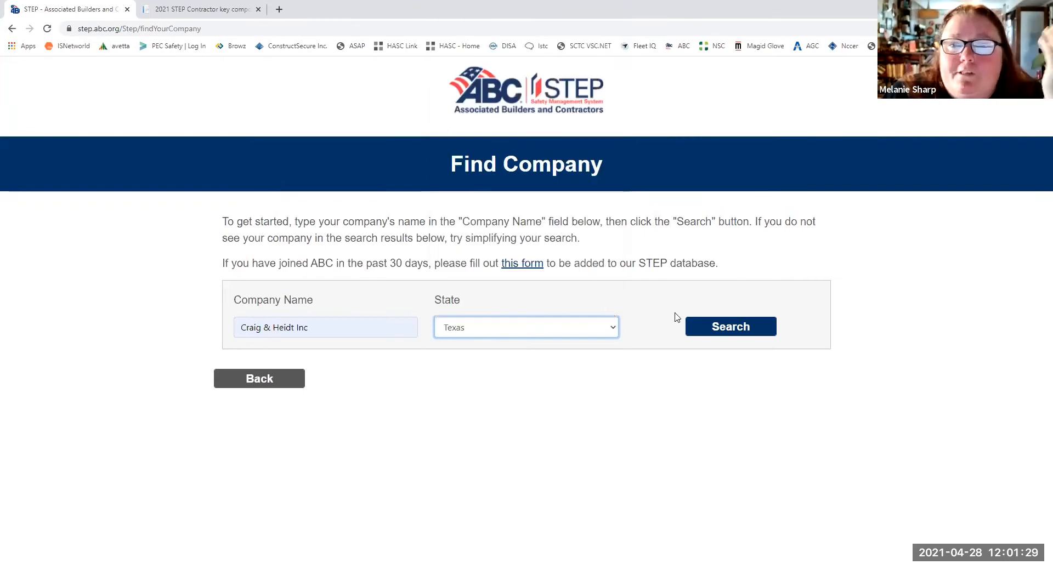
click(722, 327)
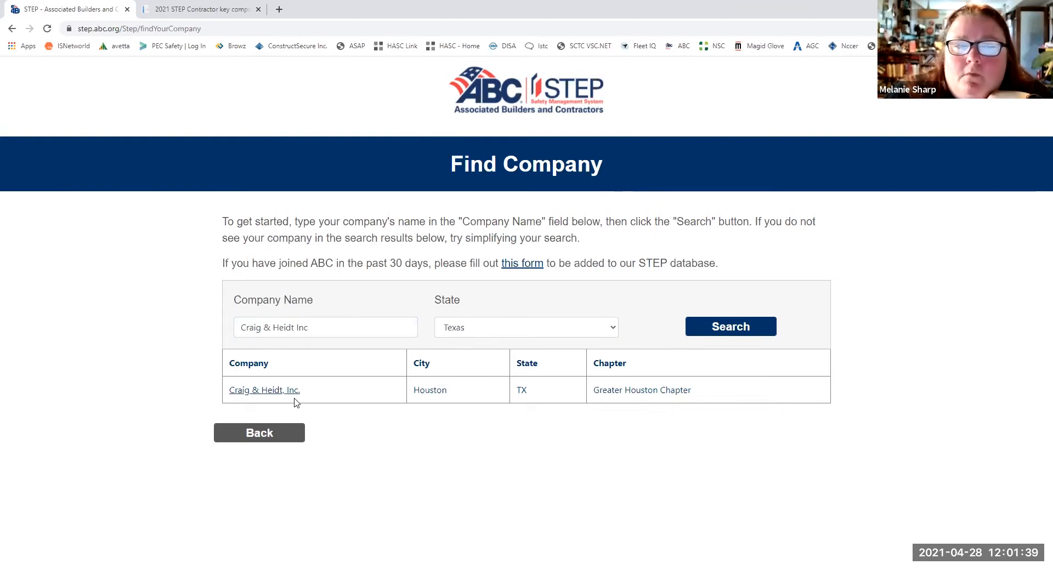
click(271, 394)
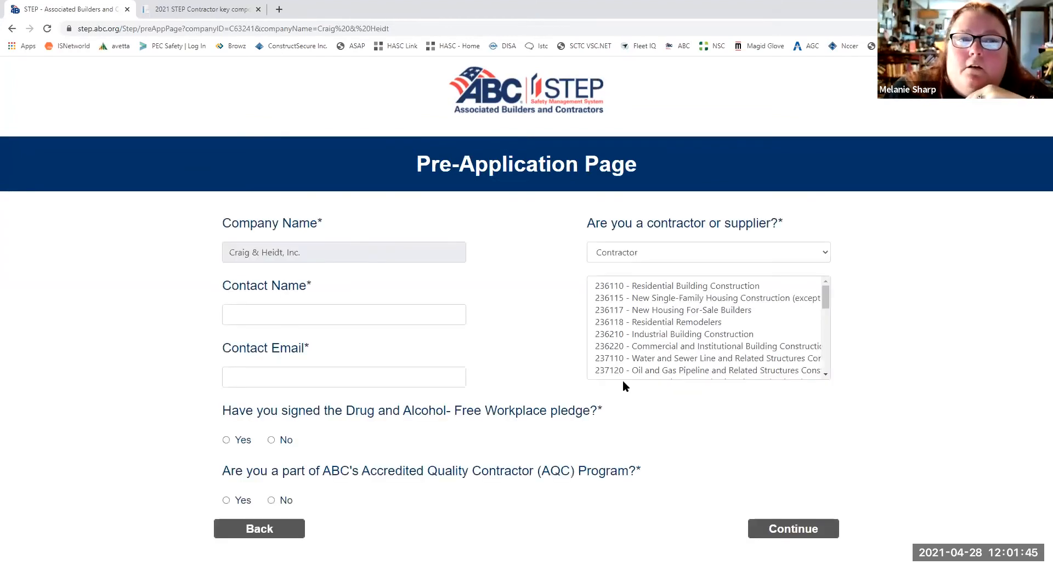
- Fill in the contact's name and e-mail, and answer Yes to the drug-free workplace pledge and AQC Program questions
click(300, 312)
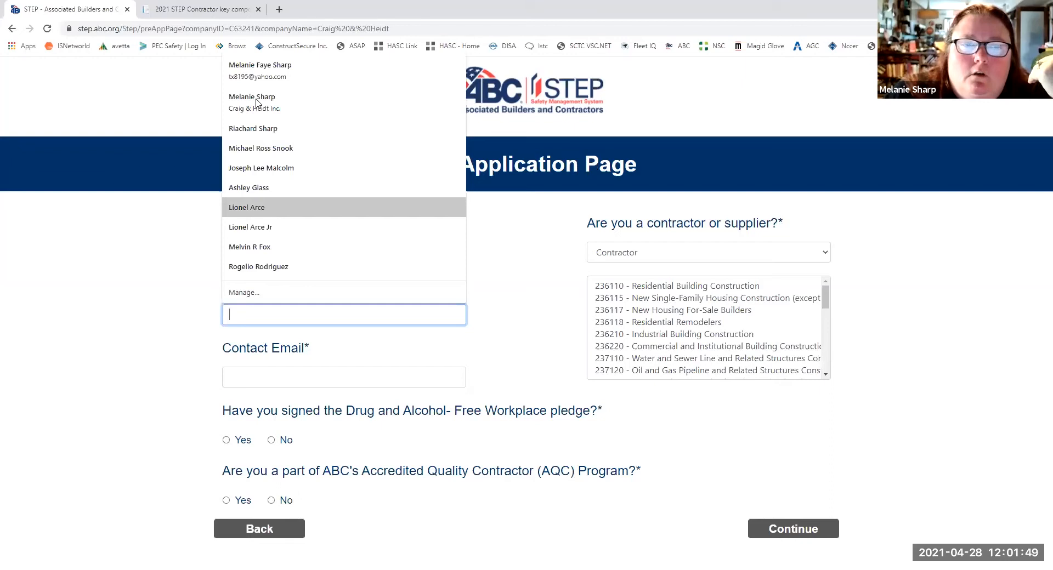
key(Return)
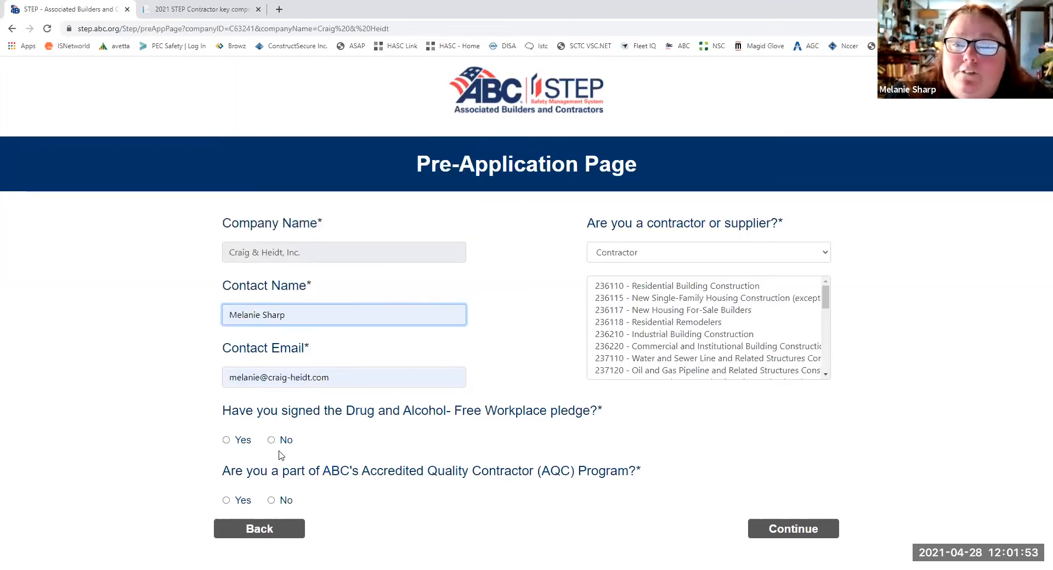
click(225, 441)
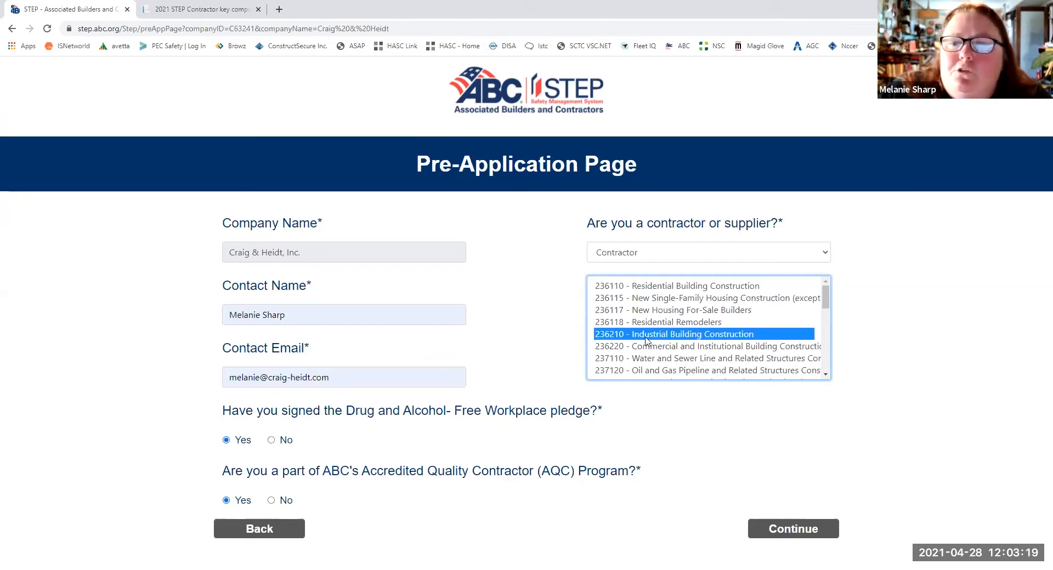
- Choose 237310 - Highway, Street, and Bridge Construction as the contractor code and continue to the application
scroll(665, 328, down, 5)
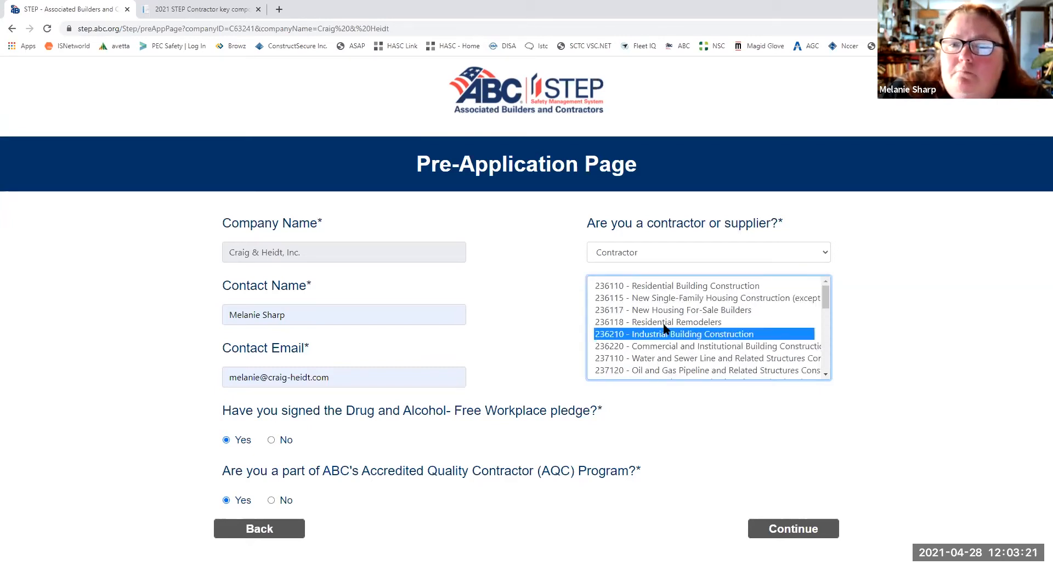
scroll(658, 312, down, 3)
click(658, 298)
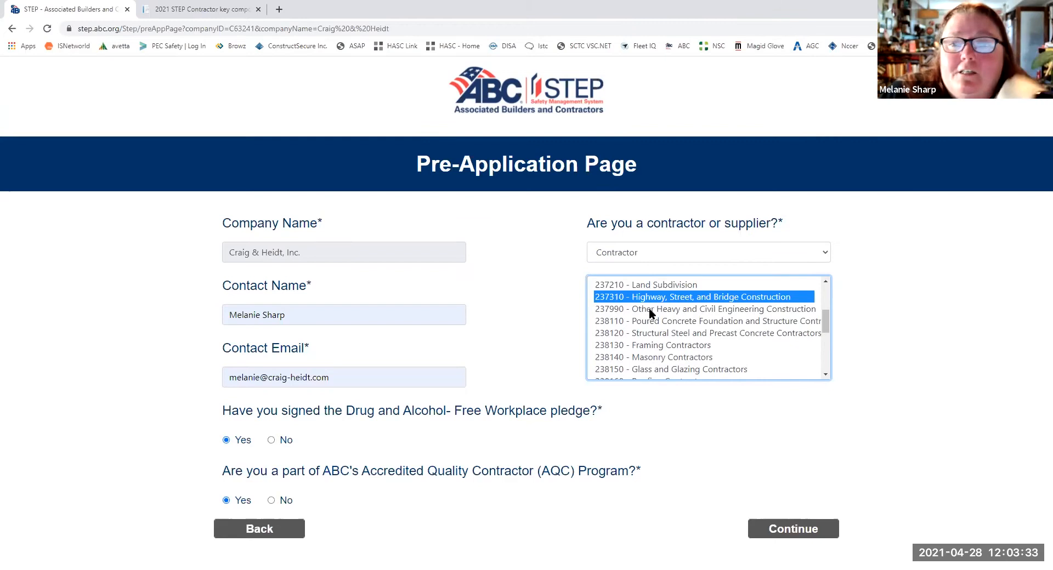
scroll(661, 329, up, 2)
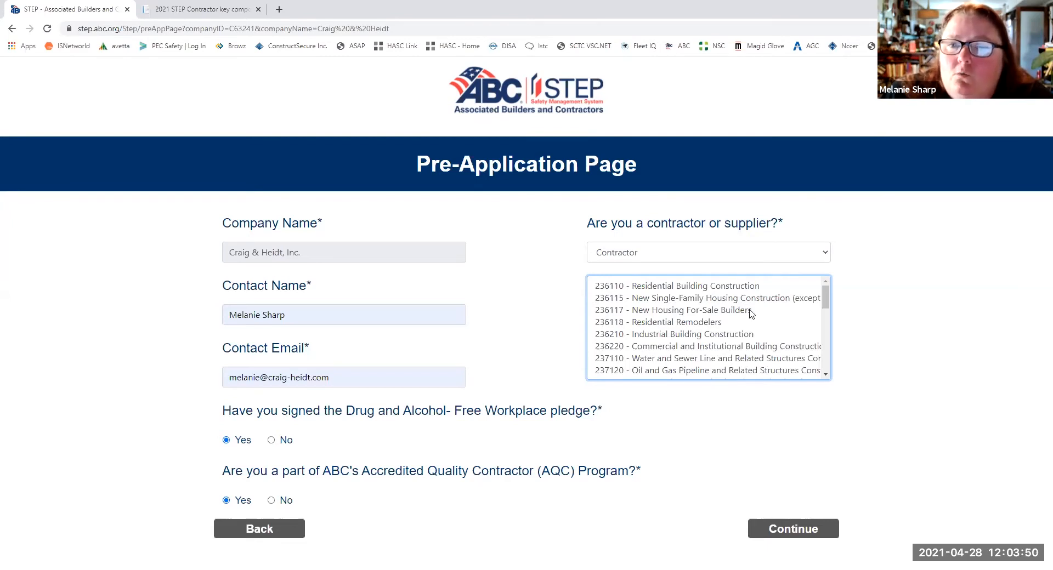
scroll(753, 315, down, 3)
click(774, 528)
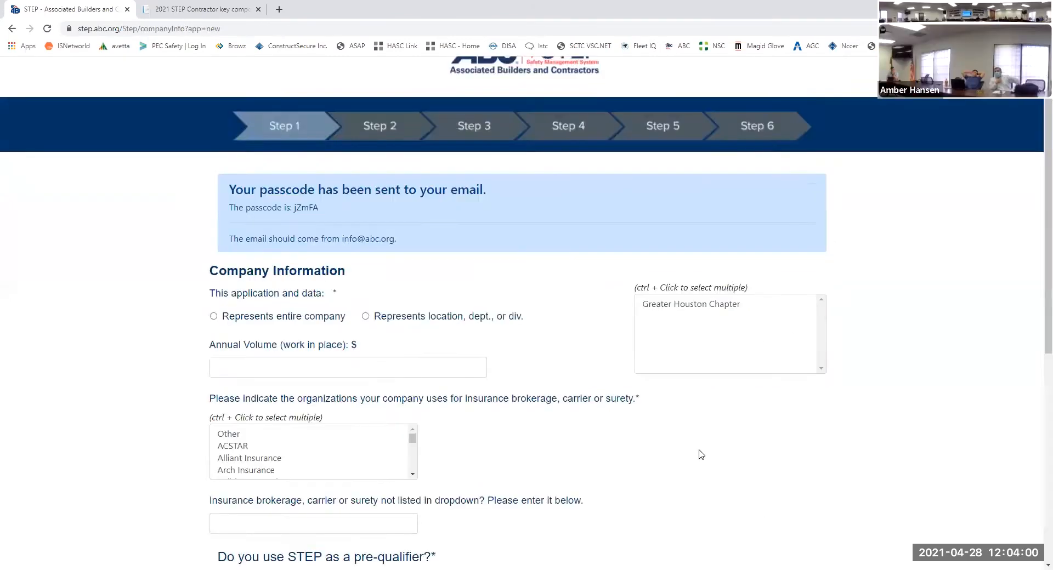
- Set the annual volume of work in place to 9461000 in the company information
scroll(700, 454, down, 2)
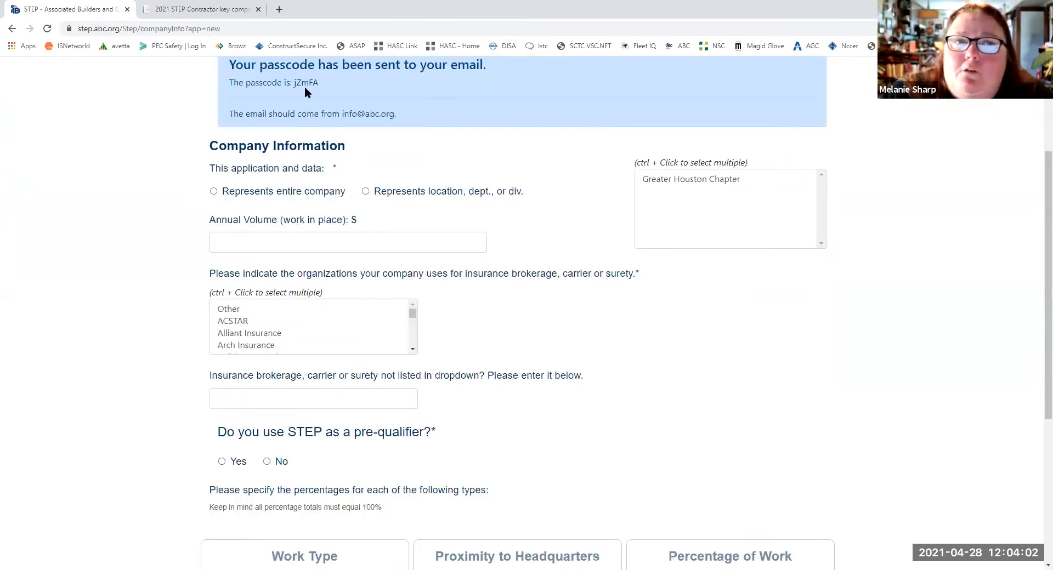
scroll(321, 142, up, 1)
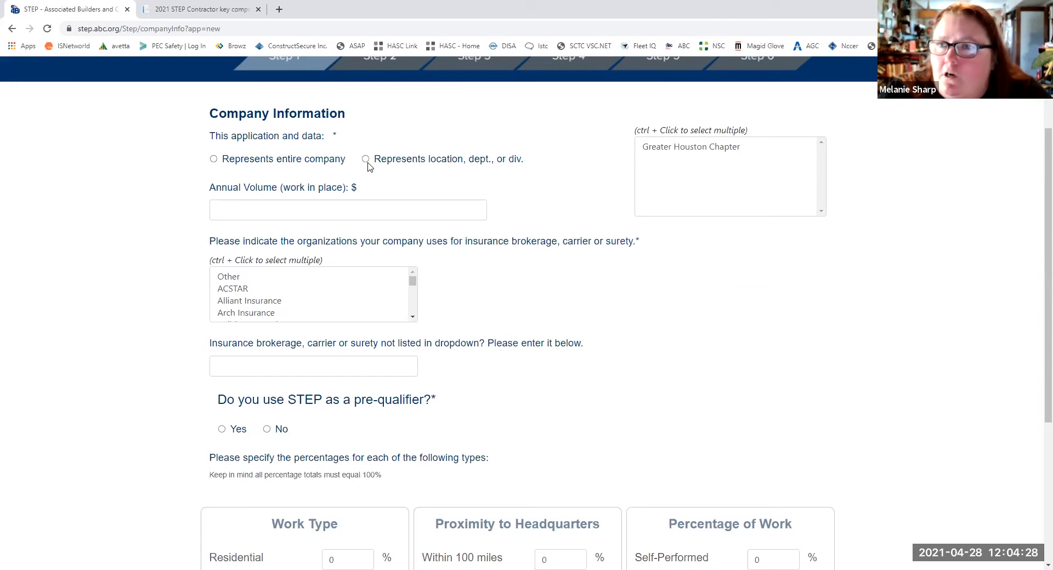
click(351, 207)
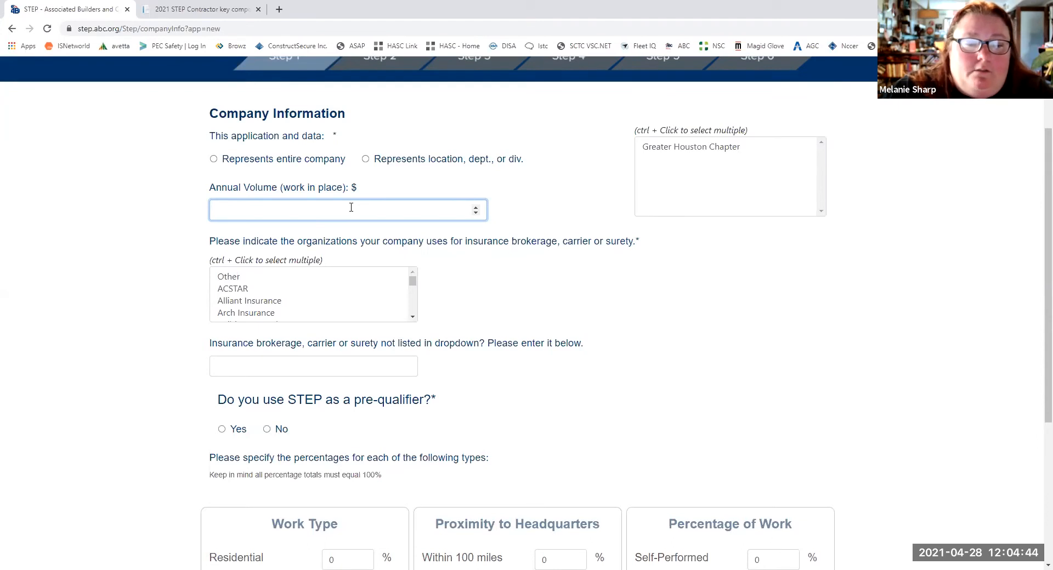
text(9461000)
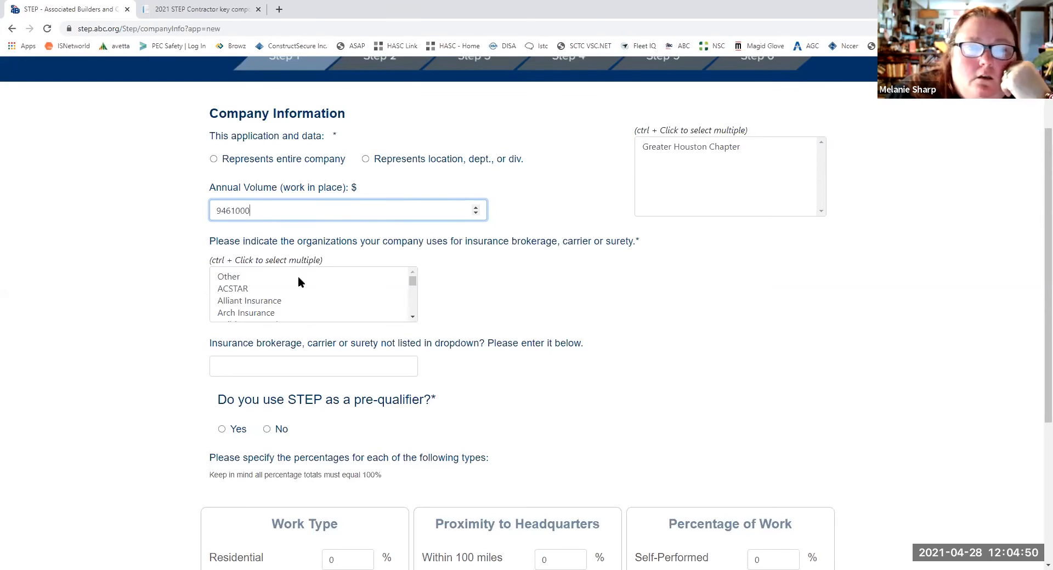
- Choose Other as the insurance organization and enter Adams Insurance Service as the unlisted brokerage, carrier or surety
scroll(298, 278, down, 1)
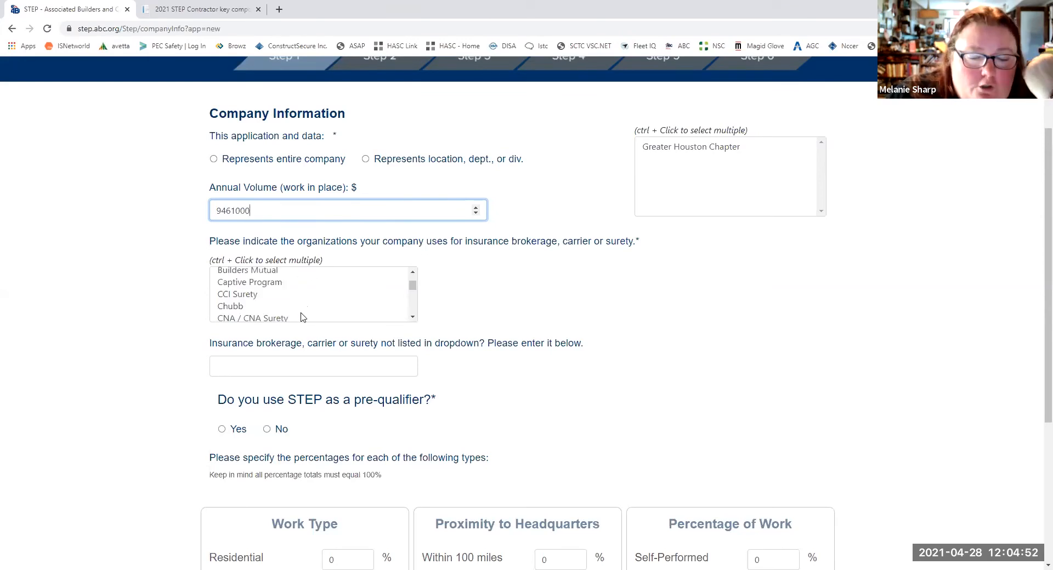
scroll(301, 318, up, 1)
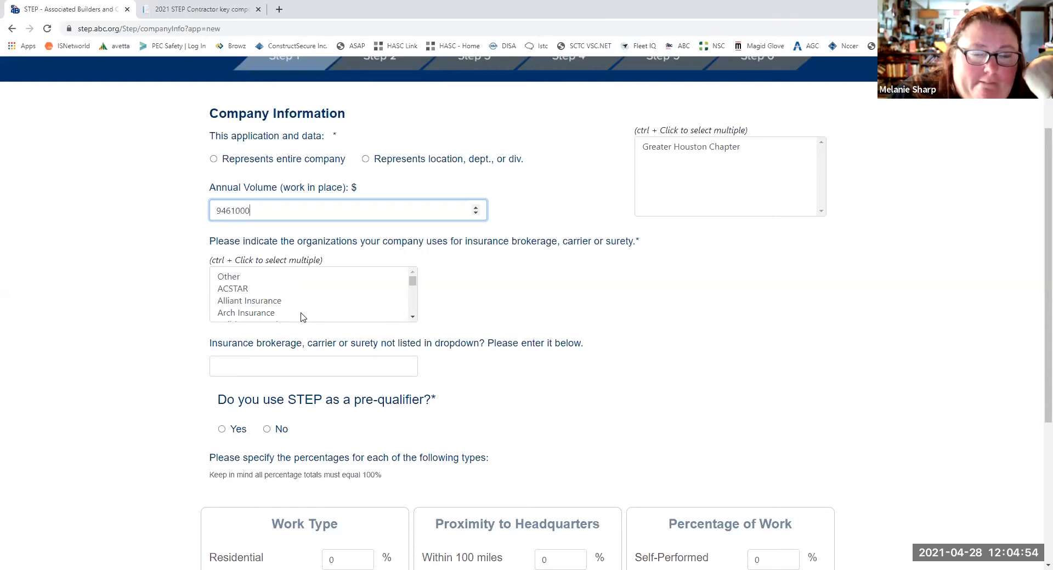
scroll(301, 313, down, 2)
scroll(300, 301, up, 3)
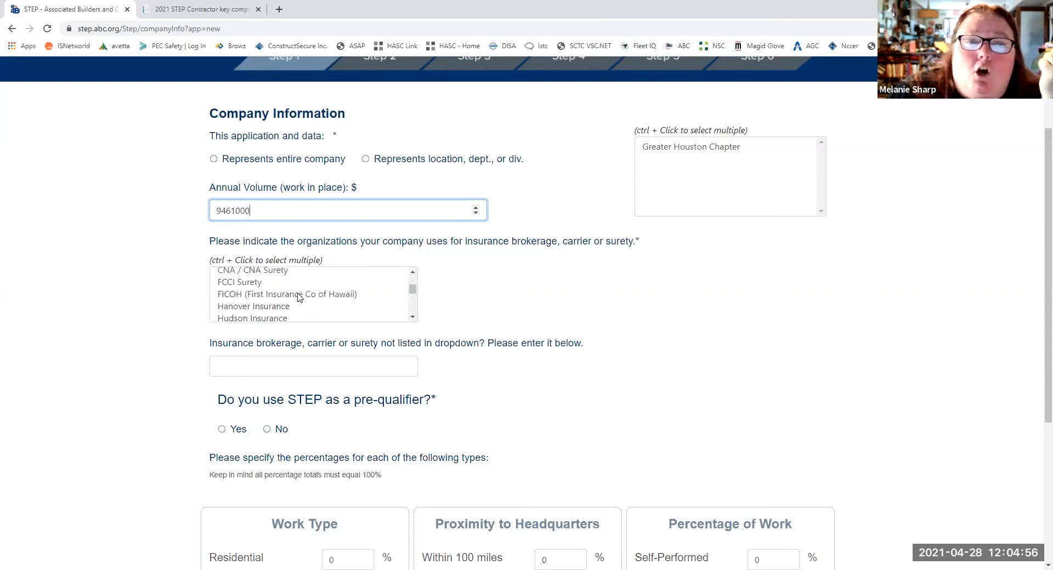
click(236, 283)
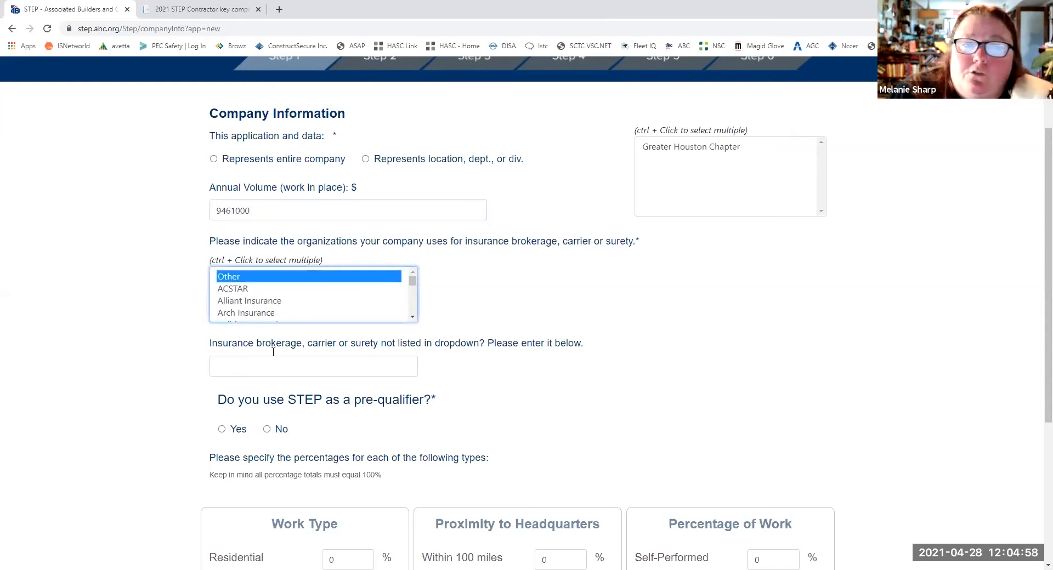
click(259, 369)
click(261, 401)
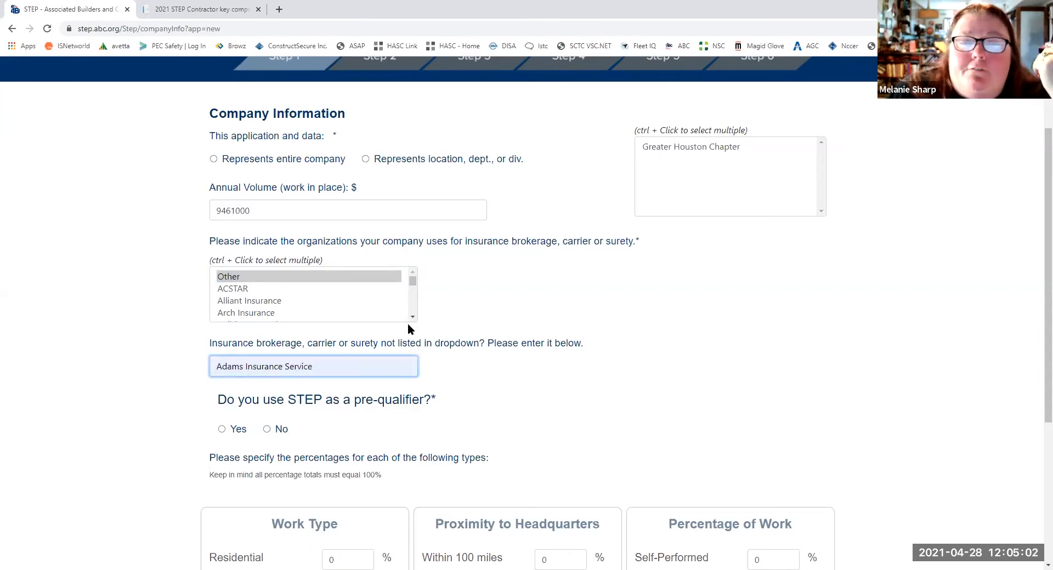
scroll(354, 307, down, 5)
scroll(355, 307, down, 5)
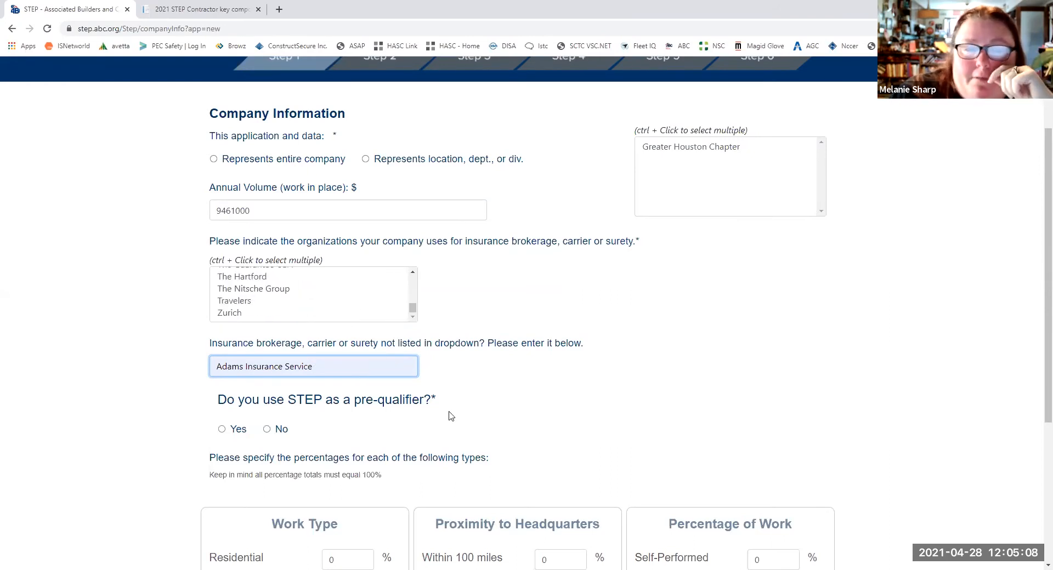
- Answer No to using STEP as a pre-qualifier
scroll(449, 416, down, 3)
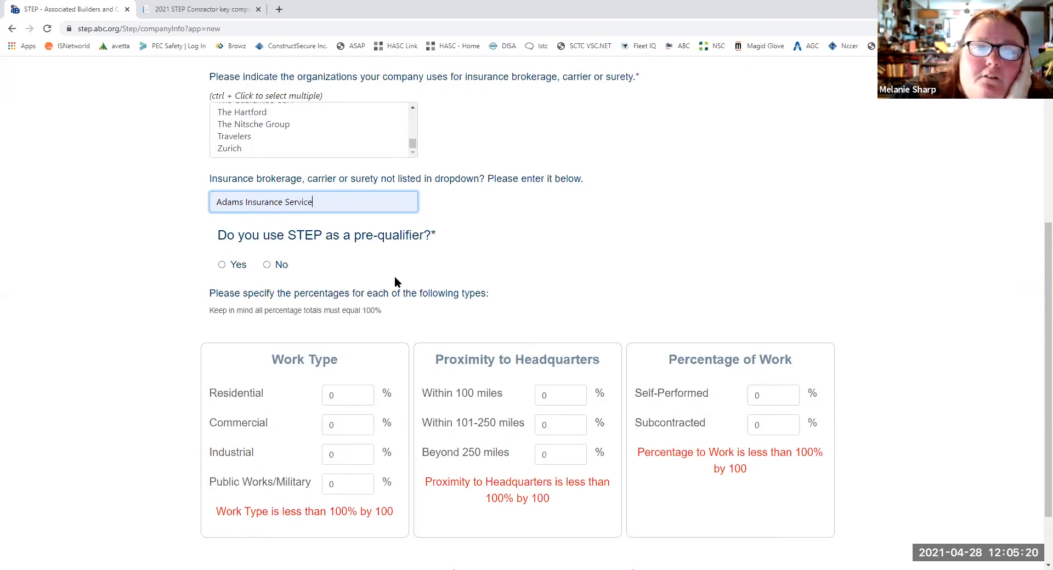
click(263, 265)
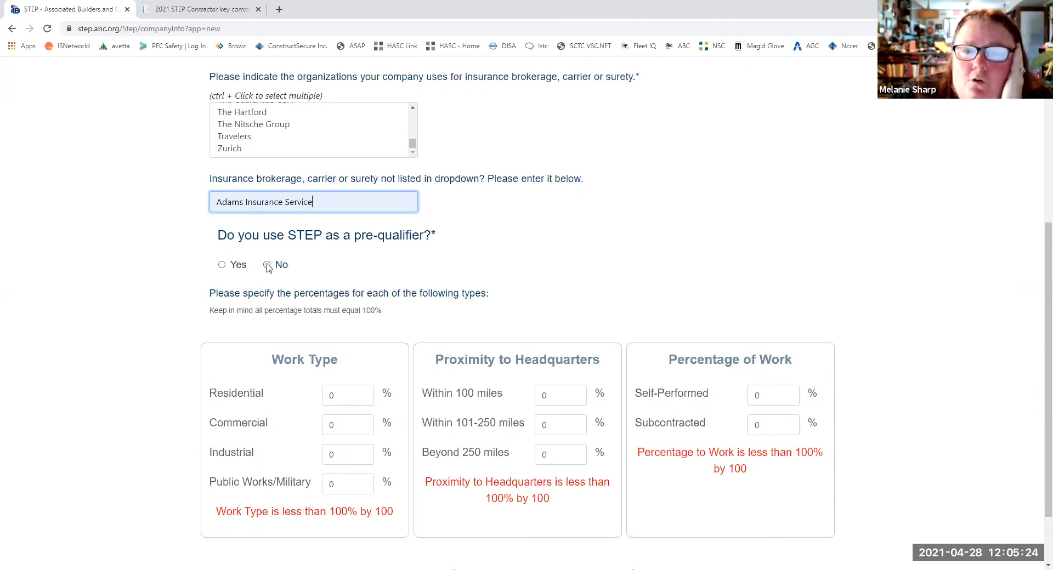
scroll(361, 316, down, 2)
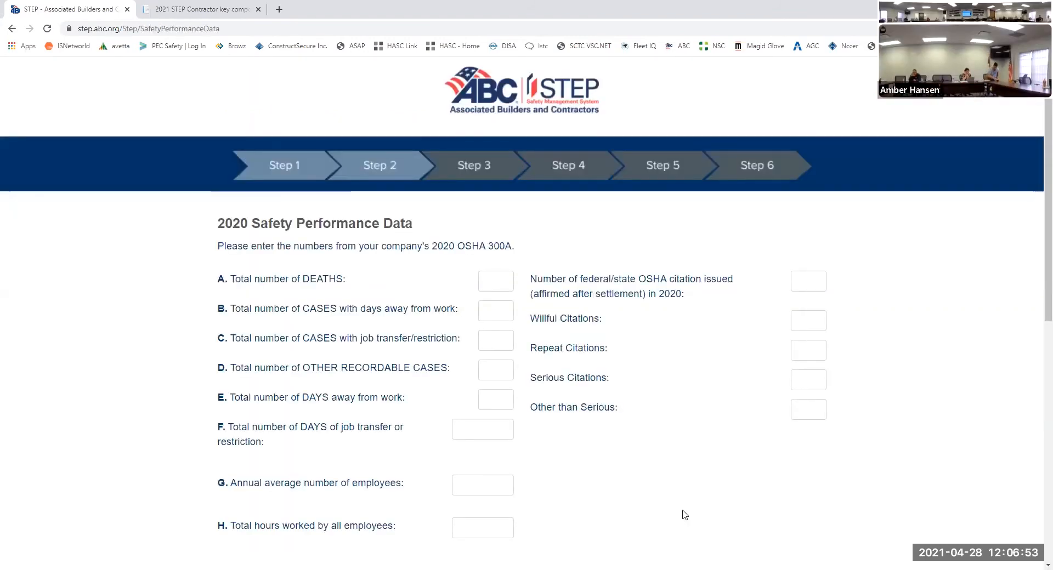
- Set the annual average number of employees to 40 in the 2020 Safety Performance Data
scroll(684, 514, down, 2)
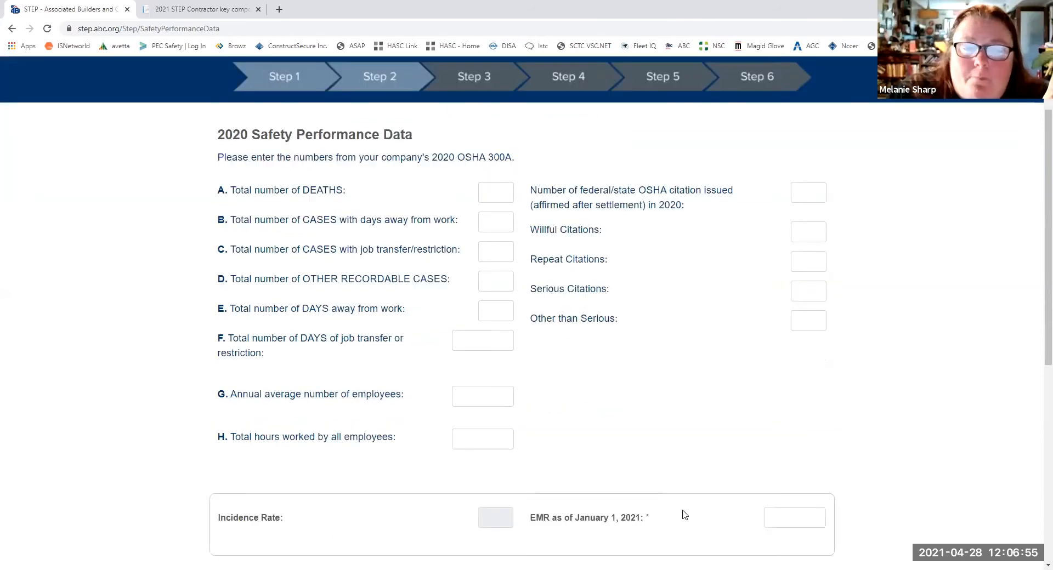
scroll(635, 323, down, 1)
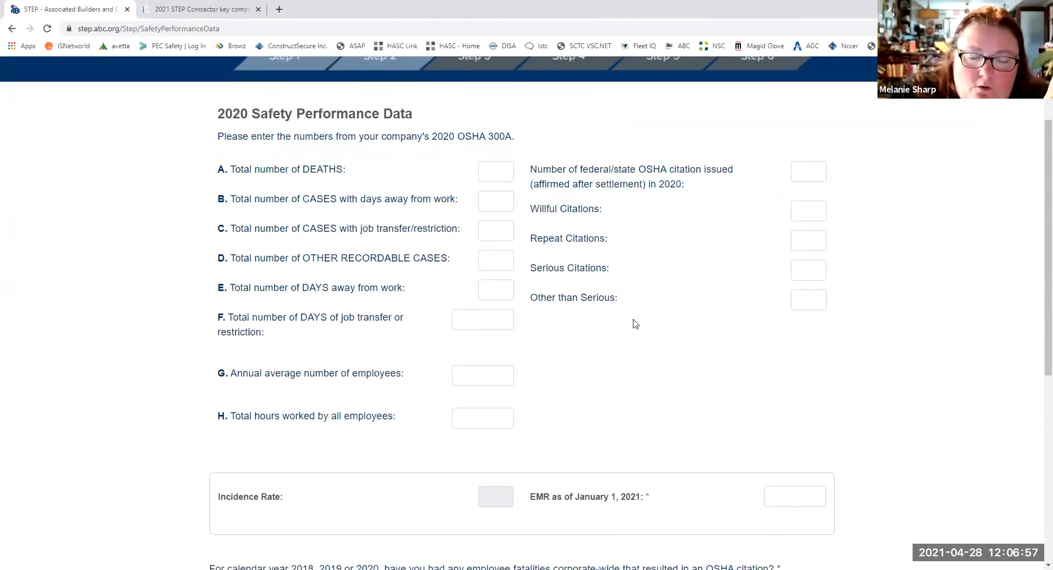
click(480, 373)
text(40)
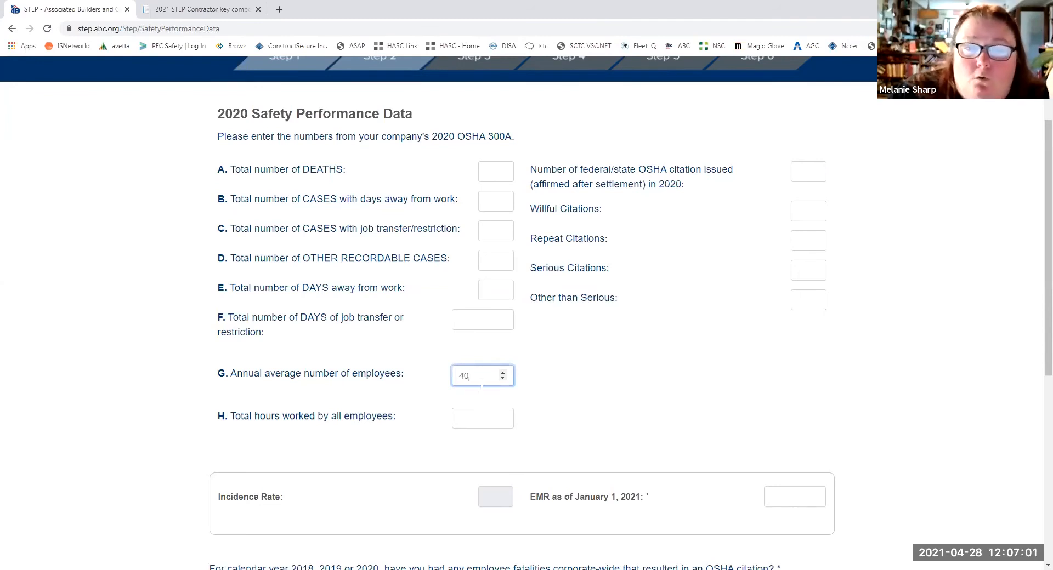
- Enter 0 for deaths, cases with days away, cases with job transfer or restriction, and other recordable cases
click(496, 171)
text(0)
click(497, 201)
text(0)
click(496, 230)
text(0)
click(503, 258)
click(502, 267)
- Enter 0 for both the total days away from work and the total days of job transfer or restriction
click(500, 290)
text(11)
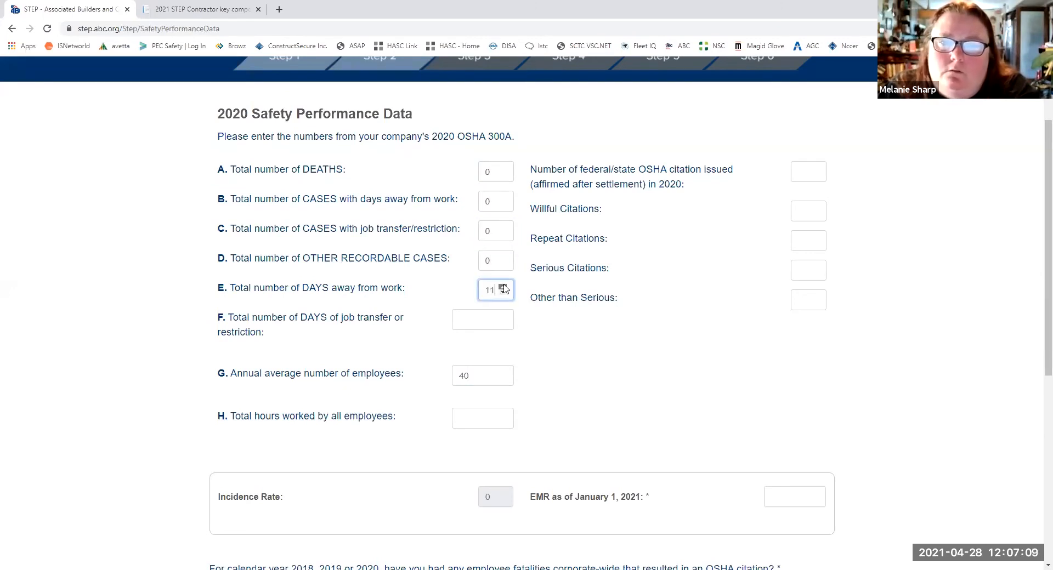
click(505, 294)
click(505, 294)
click(505, 294)
click(505, 294)
click(505, 294)
click(505, 294)
click(498, 319)
text(0)
- Enter 0 for the OSHA citations issued in 2020 and for the willful, repeat, serious and other-than-serious citations
click(796, 167)
text(0)
click(797, 213)
text(0)
click(798, 241)
text(0)
click(798, 271)
text(0)
click(800, 302)
text(0)
- Set the total hours worked by all employees to 102093 in the 2020 Safety Performance Data
scroll(470, 410, down, 2)
click(482, 308)
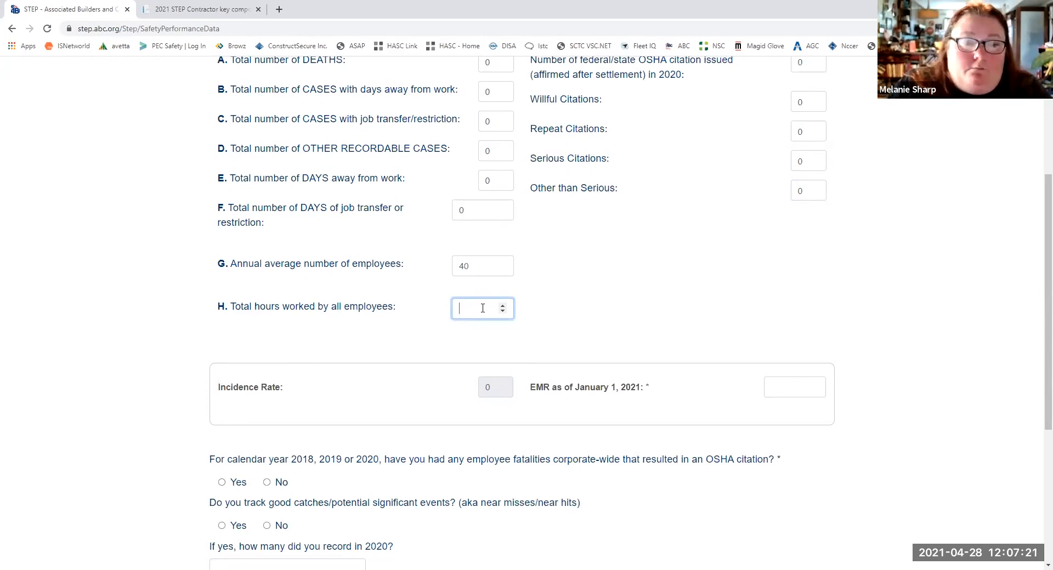
text(102)
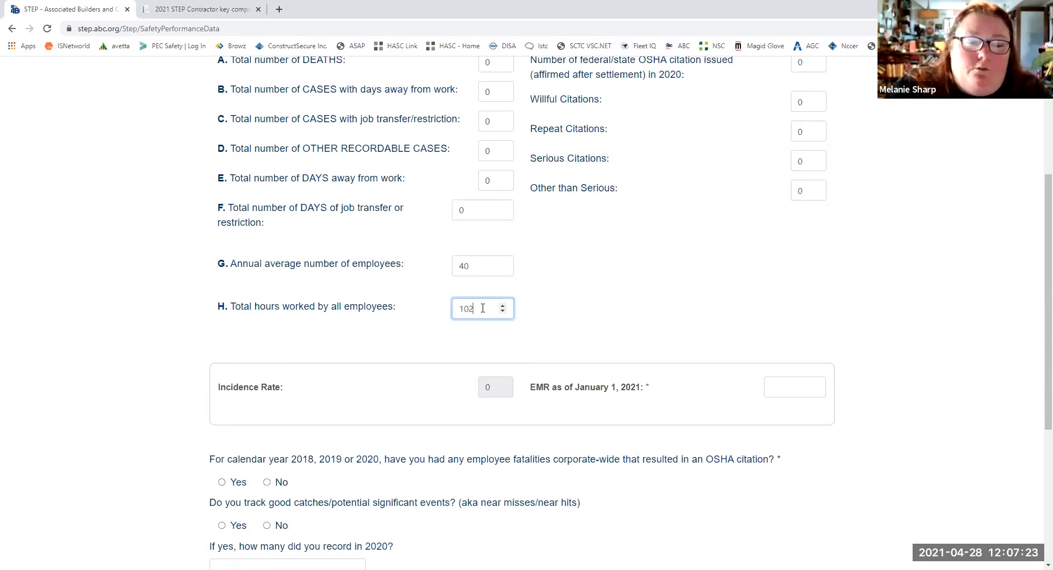
text(000)
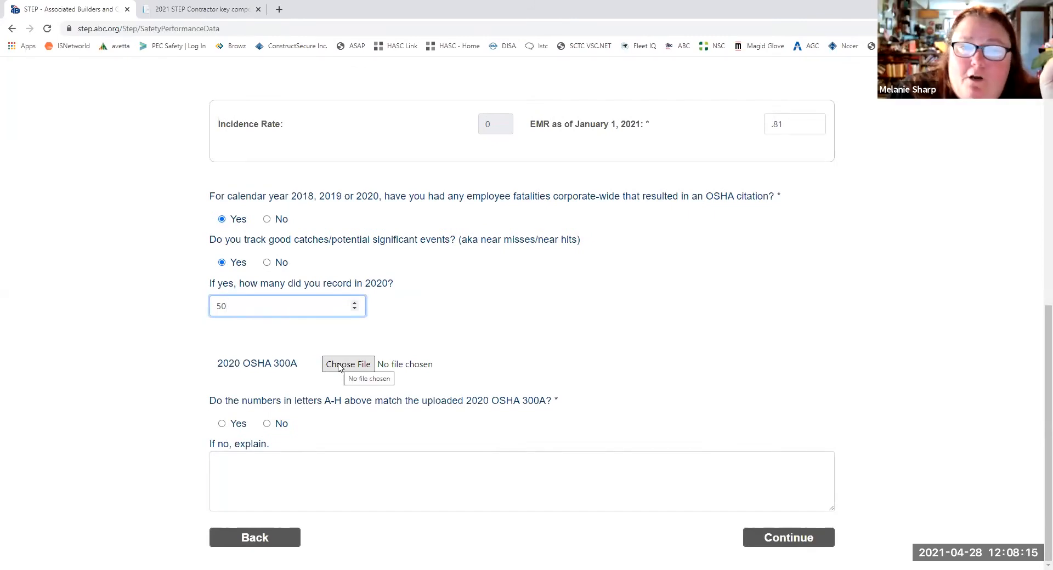
- Attach Ashland20-21.pdf from the Desktop as the 2020 OSHA 300A and continue to the Safety Training Data
click(339, 366)
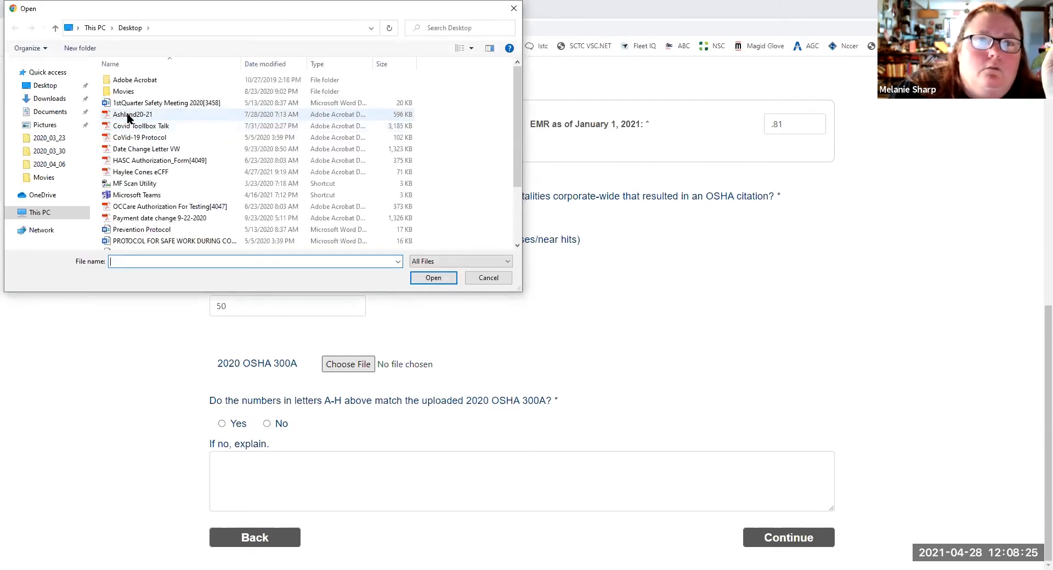
double_click(130, 115)
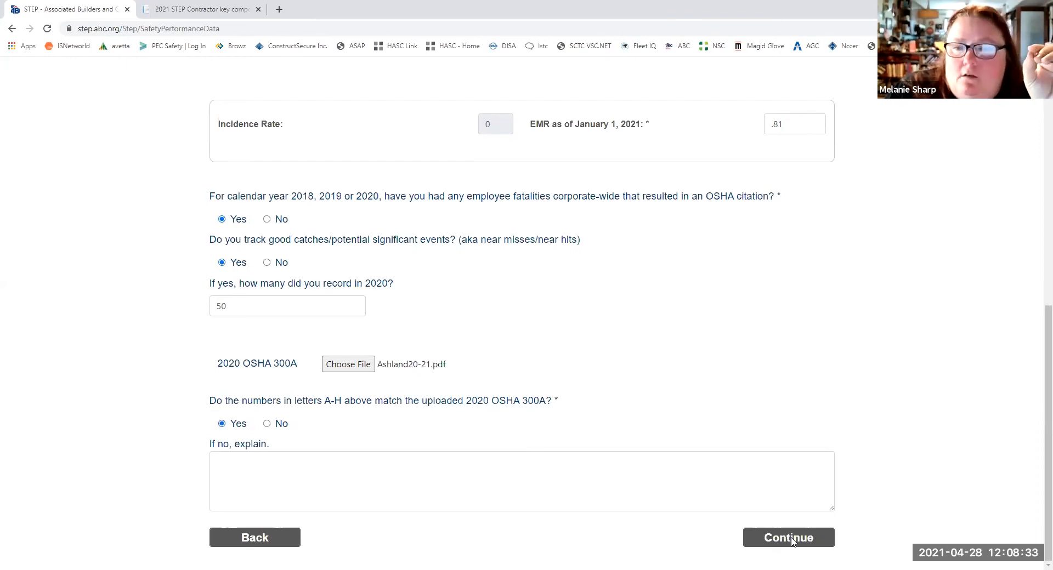
scroll(747, 457, up, 6)
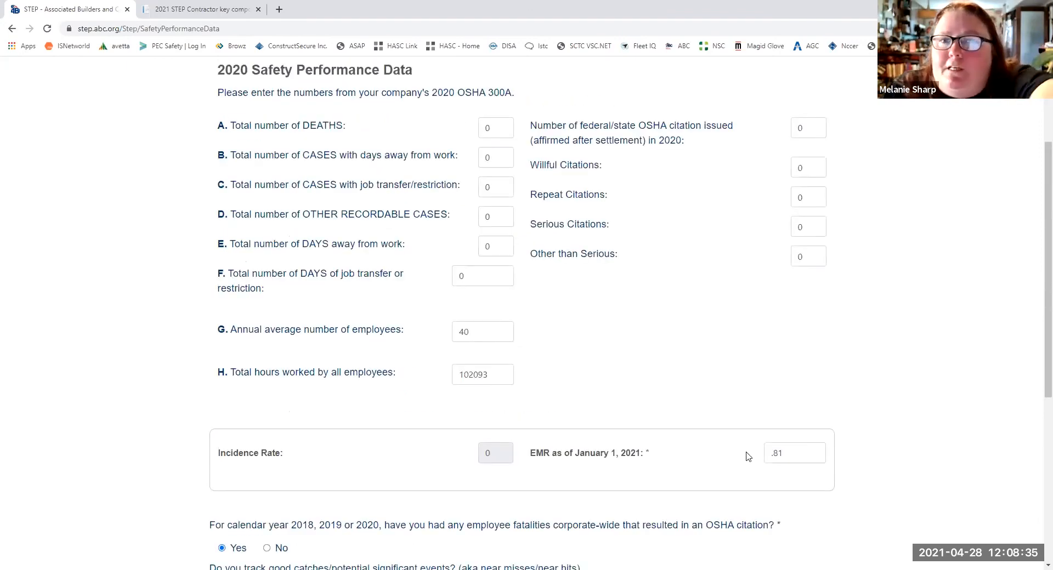
scroll(748, 456, down, 5)
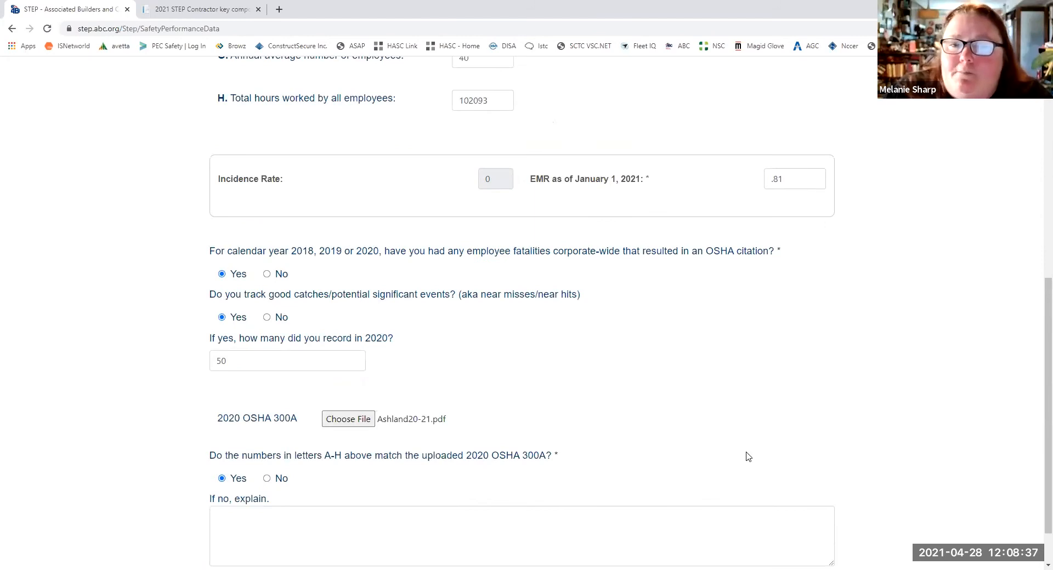
scroll(747, 456, up, 5)
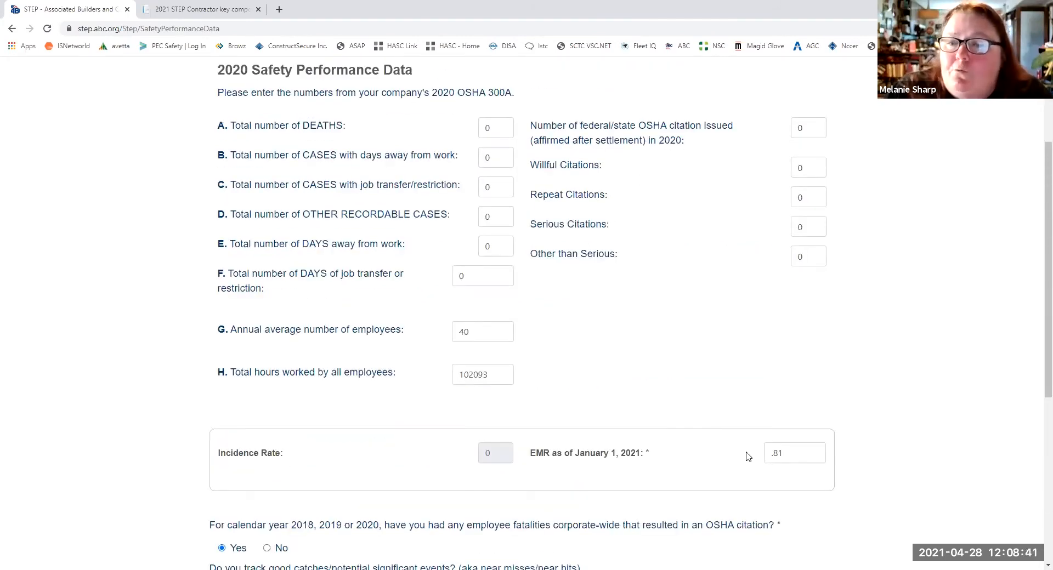
scroll(748, 457, down, 3)
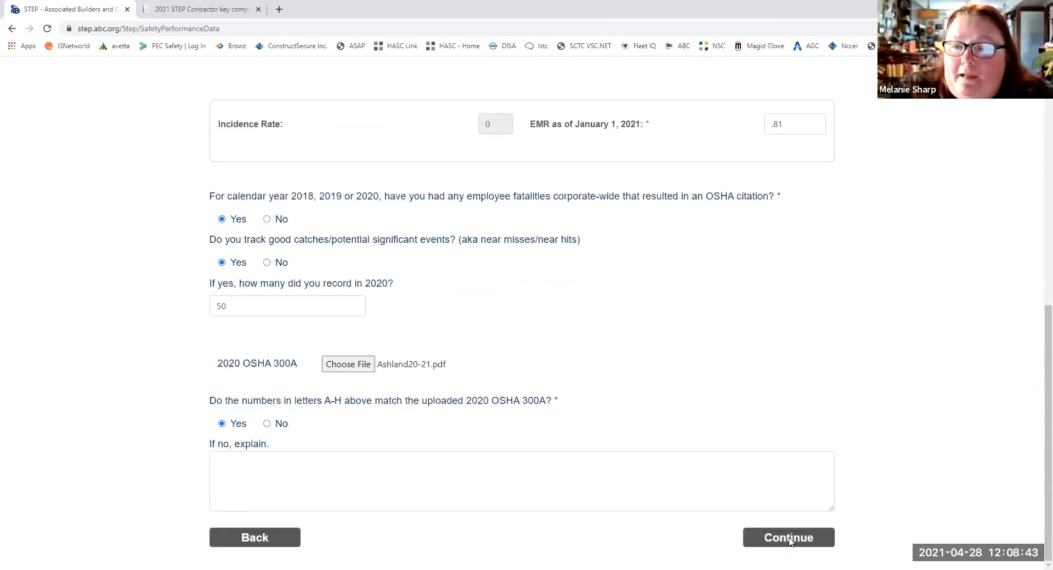
click(790, 542)
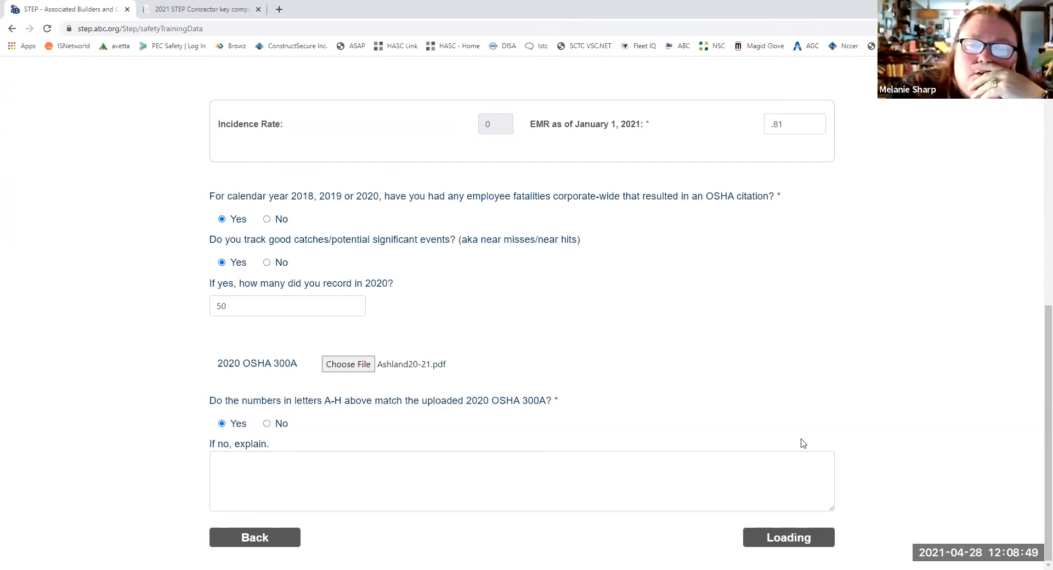
- Set the safety portion of new-hire orientation to 180 minutes and the toolbox safety meeting frequency to Daily
click(269, 278)
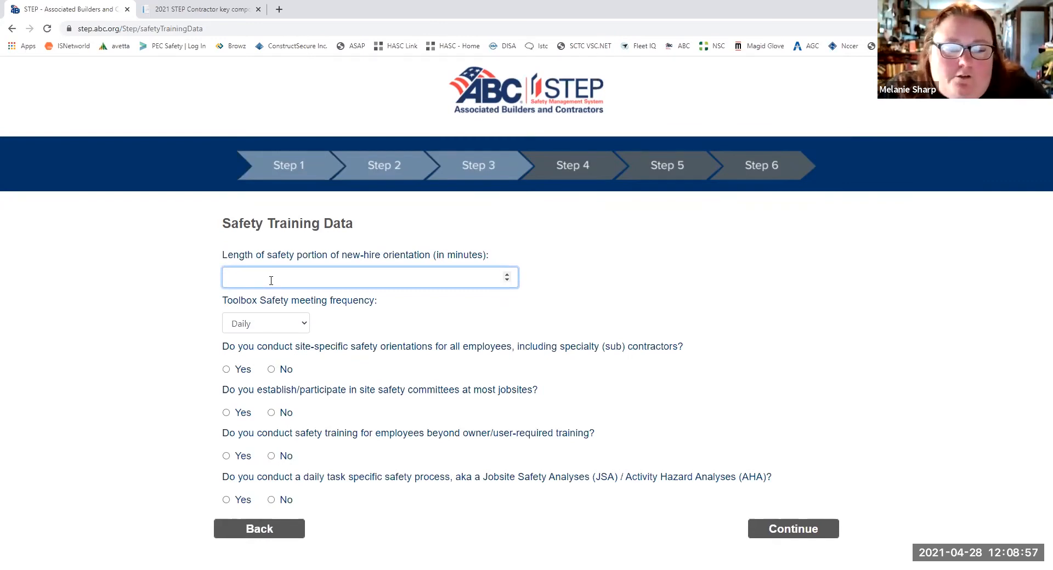
text(180)
click(264, 327)
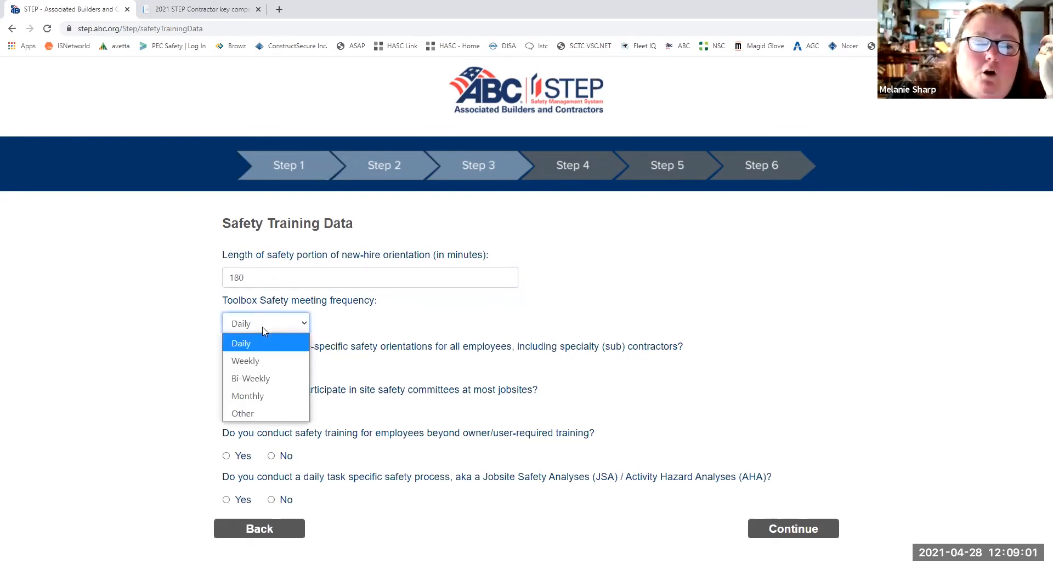
click(250, 344)
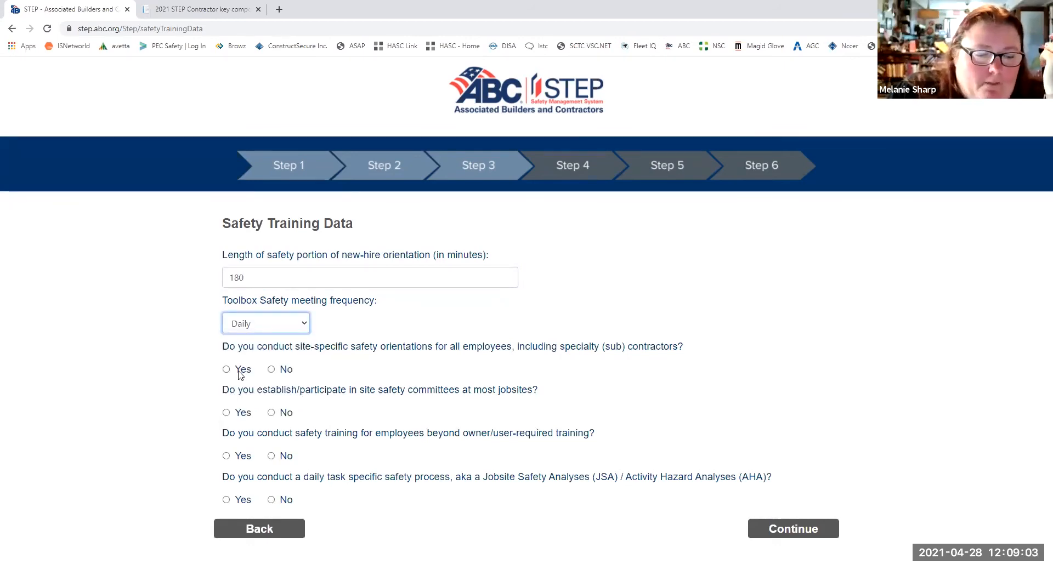
- Answer Yes to conducting site-specific orientations, participating in site safety committees, and training employees beyond owner/user requirements
click(225, 369)
click(226, 413)
click(226, 456)
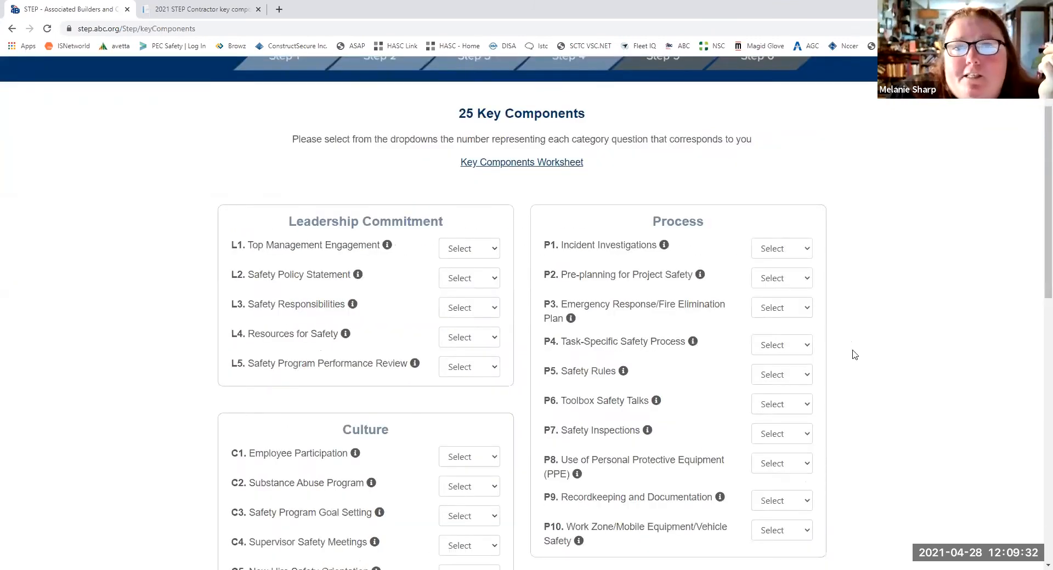
- In Leadership Commitment, score L1 Top Management Engagement 12 and L2 Safety Policy Statement 6
scroll(854, 355, down, 2)
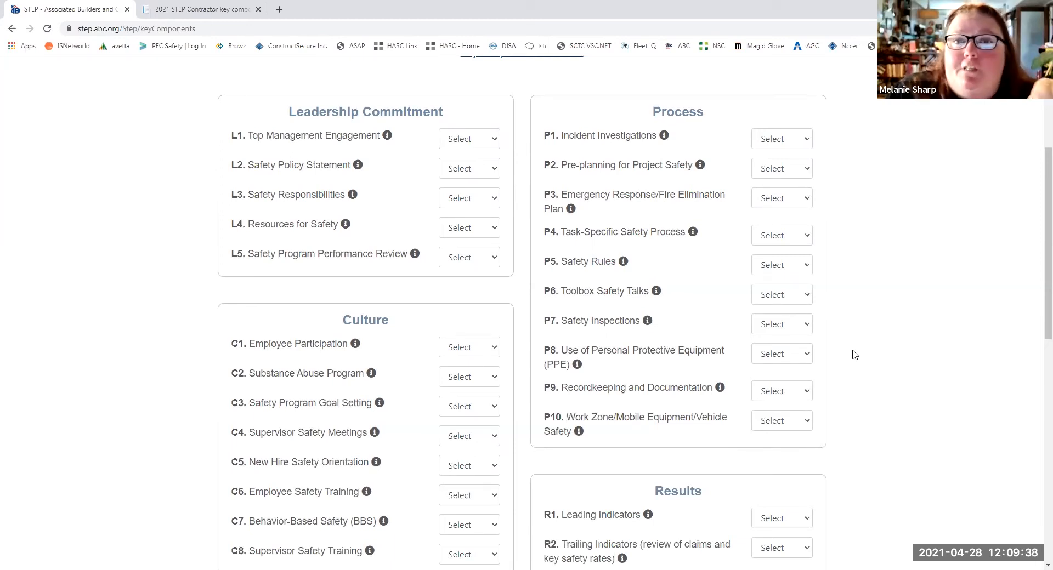
scroll(854, 355, up, 3)
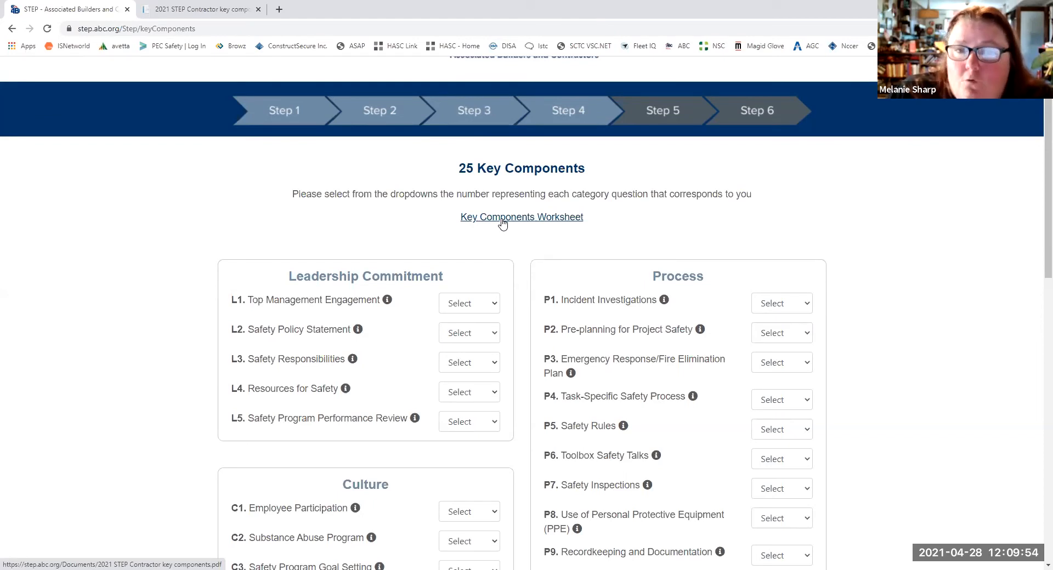
scroll(507, 230, down, 3)
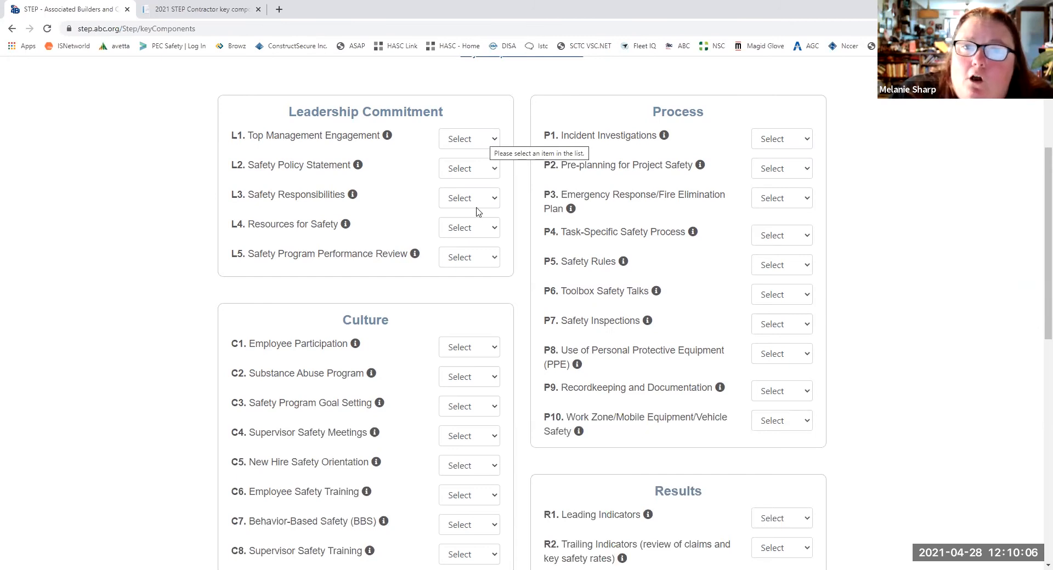
click(485, 145)
click(463, 177)
click(463, 172)
click(465, 216)
- Score L3 Safety Responsibilities 9, L4 Resources for Safety 4, and L5 Safety Program Performance Review 6
click(464, 226)
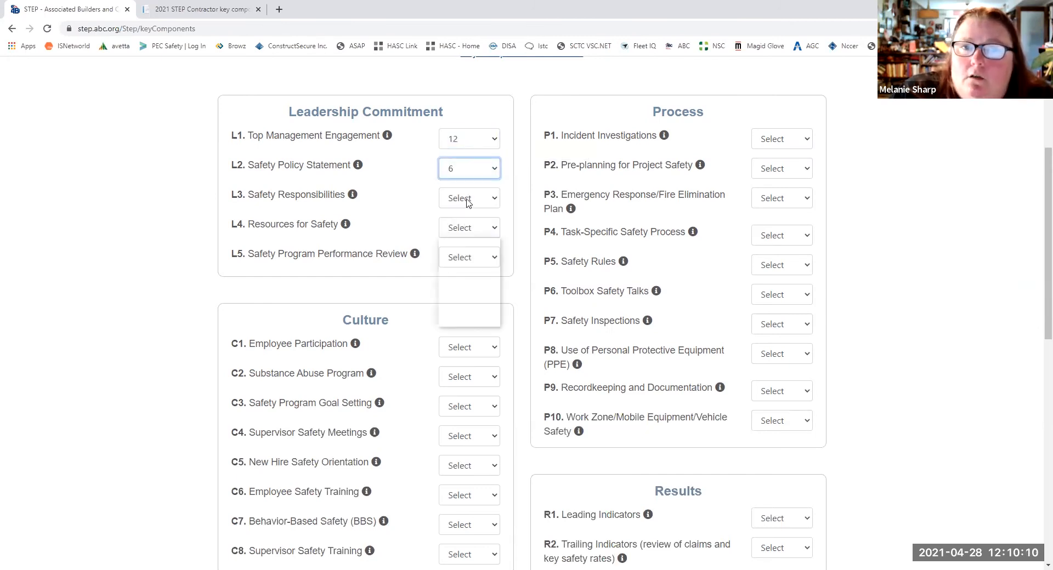
click(455, 282)
click(482, 199)
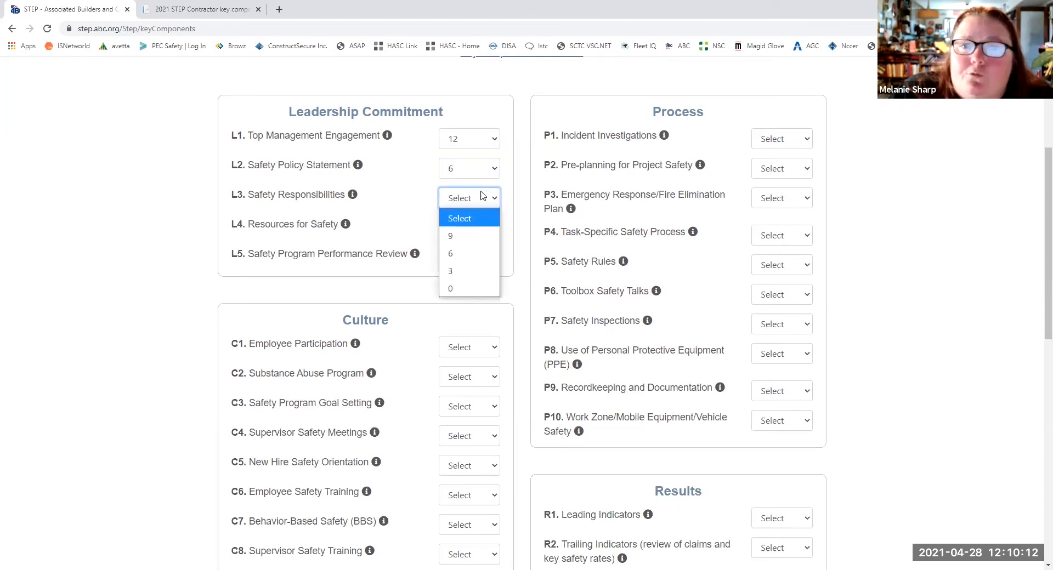
click(461, 236)
click(463, 267)
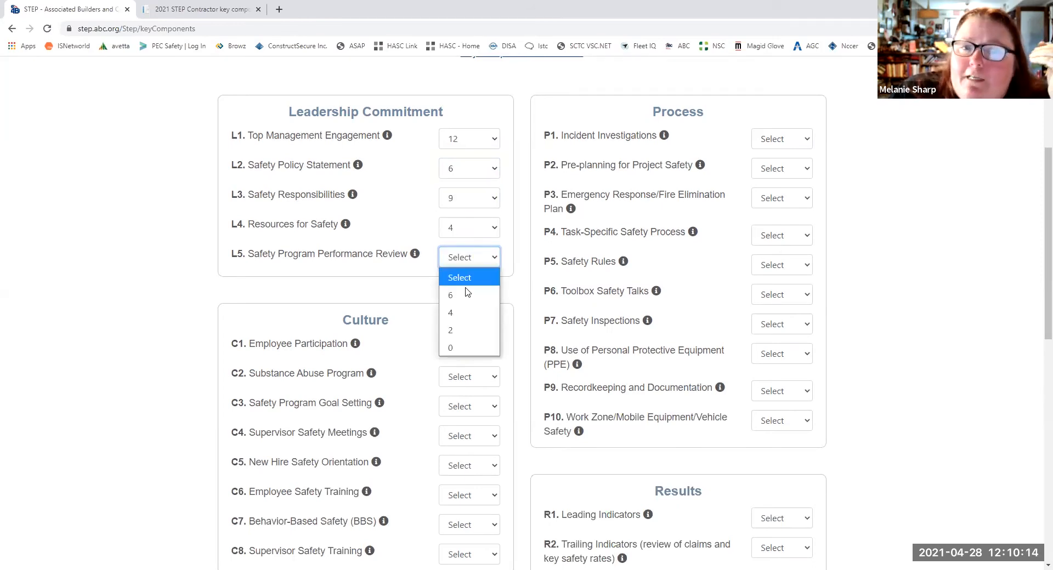
click(466, 296)
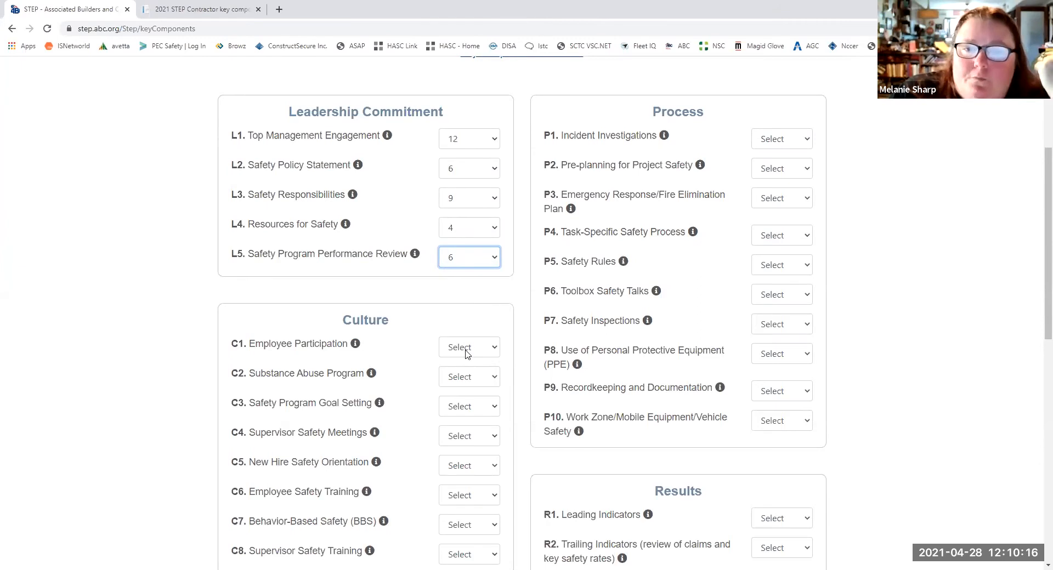
- In Culture, score C1 Employee Participation 9, C2 Substance Abuse Program 6, and C3 Safety Program Goal Setting 9
scroll(468, 291, down, 3)
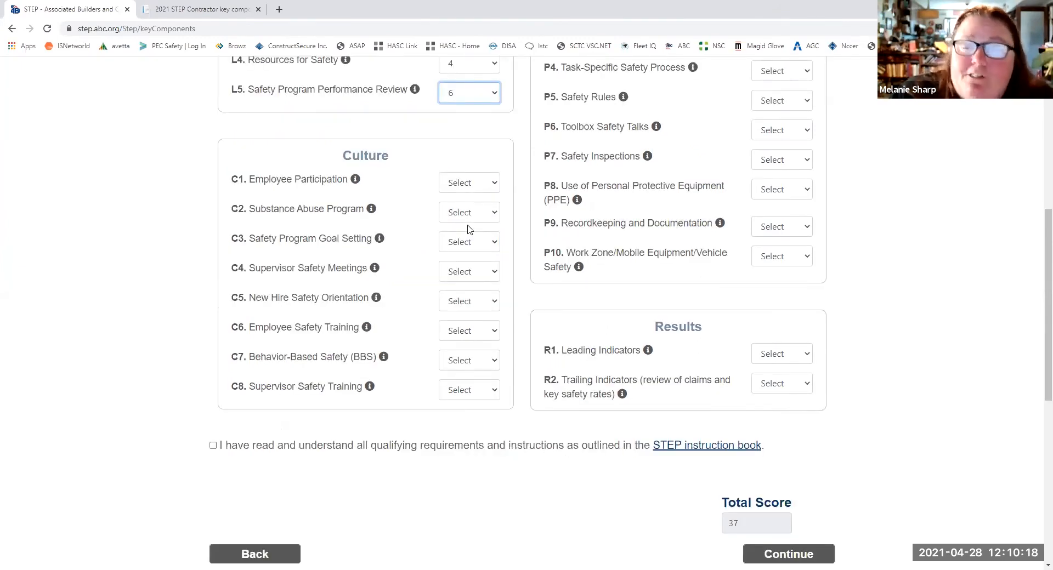
click(464, 183)
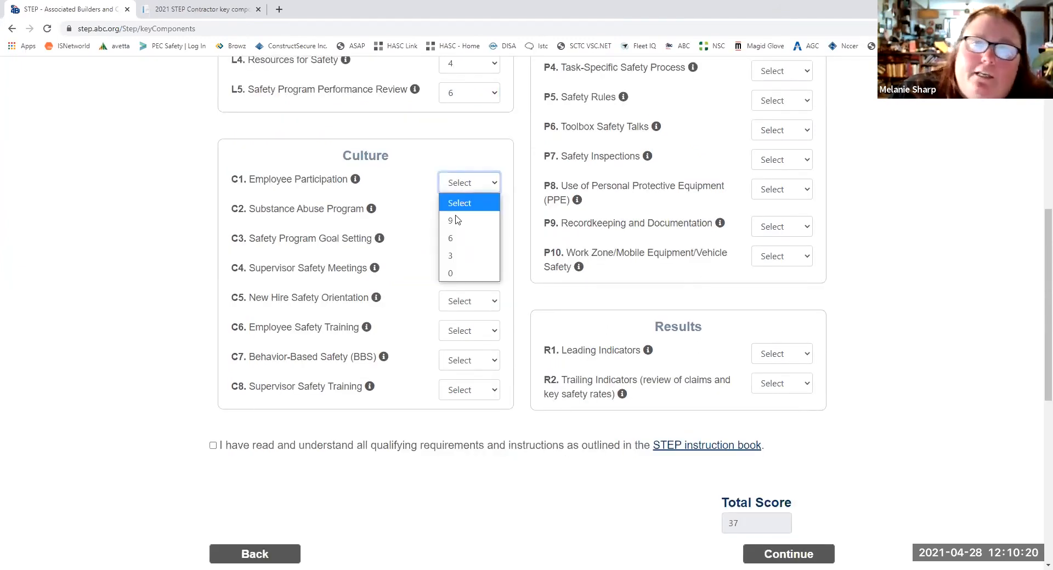
click(456, 220)
click(468, 214)
click(468, 250)
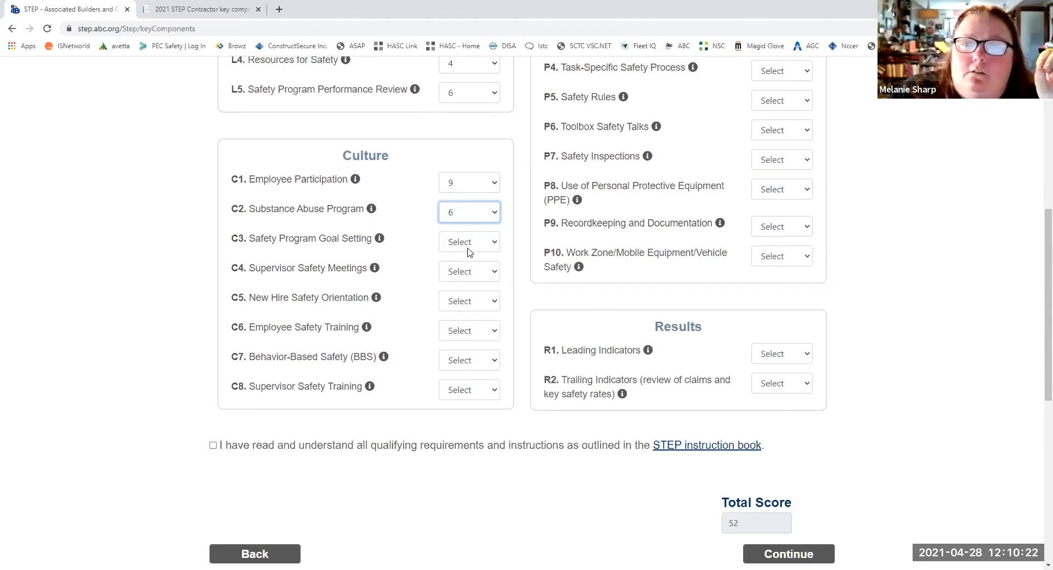
click(469, 248)
click(464, 281)
- Score C4 Supervisor Safety Meetings 9, C5 New Hire Safety Orientation 6, and C6 Employee Safety Training 12
click(464, 275)
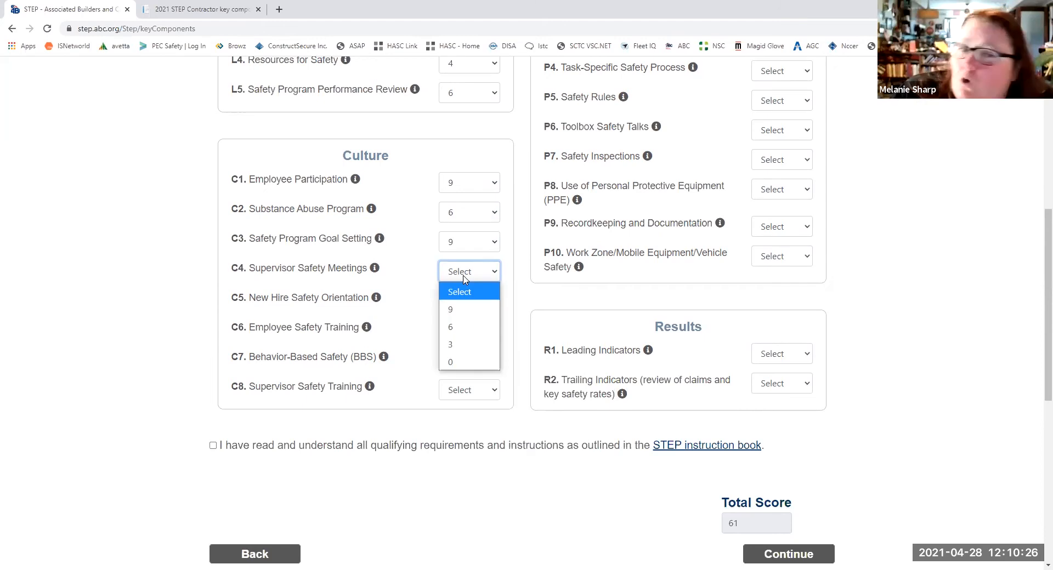
click(462, 309)
click(462, 303)
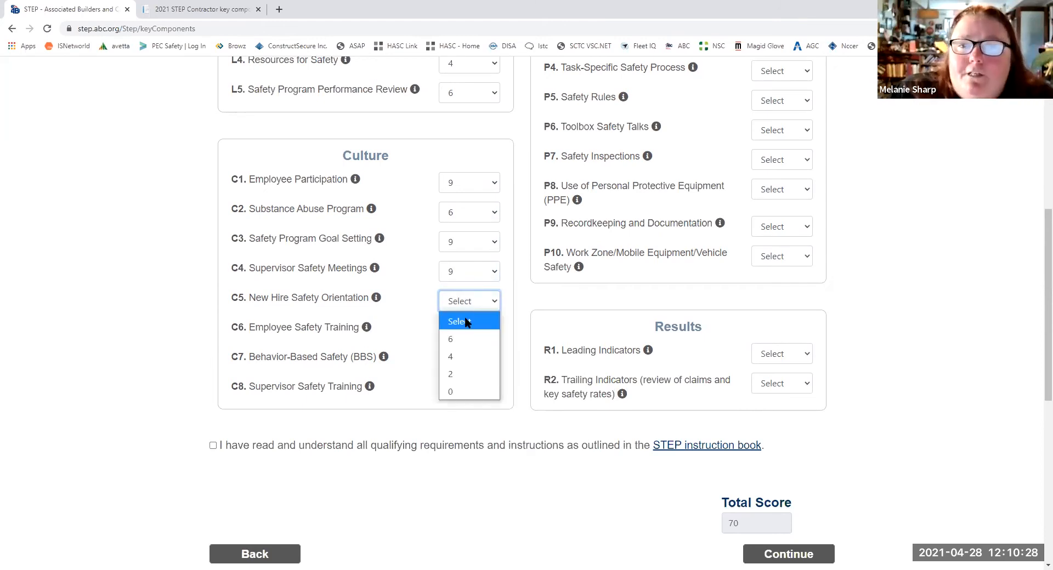
click(464, 339)
click(464, 340)
click(466, 369)
- Score C7 Behavior-Based Safety 6 and C8 Supervisor Safety Training 6 in the Culture section
scroll(605, 284, up, 3)
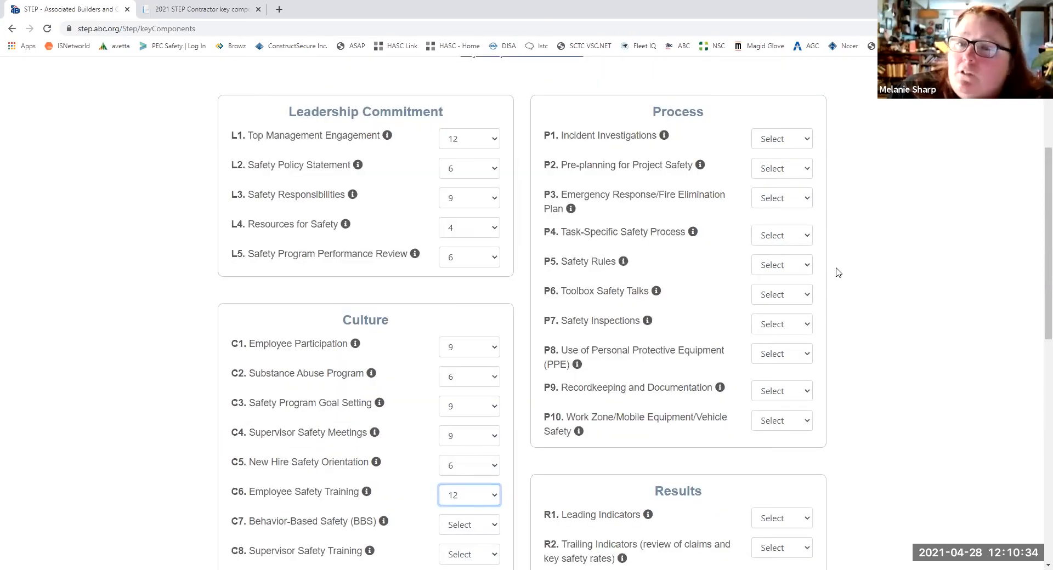
scroll(837, 272, down, 1)
click(458, 477)
click(463, 533)
click(463, 502)
click(466, 445)
- In Process, score P1 Incident Investigations 9, P2 Pre-planning for Project Safety 6, and P3 Emergency Response/Fire Elimination Plan 4
click(782, 88)
click(780, 122)
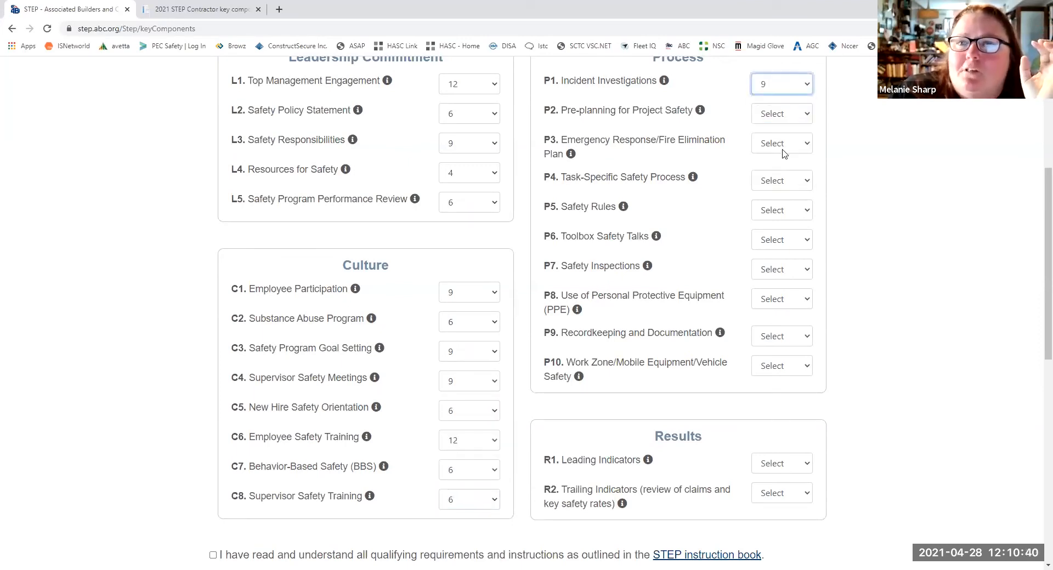
click(771, 113)
click(773, 176)
click(774, 147)
click(788, 186)
- Score P4 Task-Specific Safety Process 6, P5 Safety Rules 6, and P6 Toolbox Safety Talks 4
click(787, 182)
click(774, 240)
click(778, 244)
click(772, 302)
click(779, 215)
click(779, 274)
- Score P7 Safety Inspections 9 and P8 Use of Personal Protective Equipment 9 in the Process section
click(779, 278)
click(780, 311)
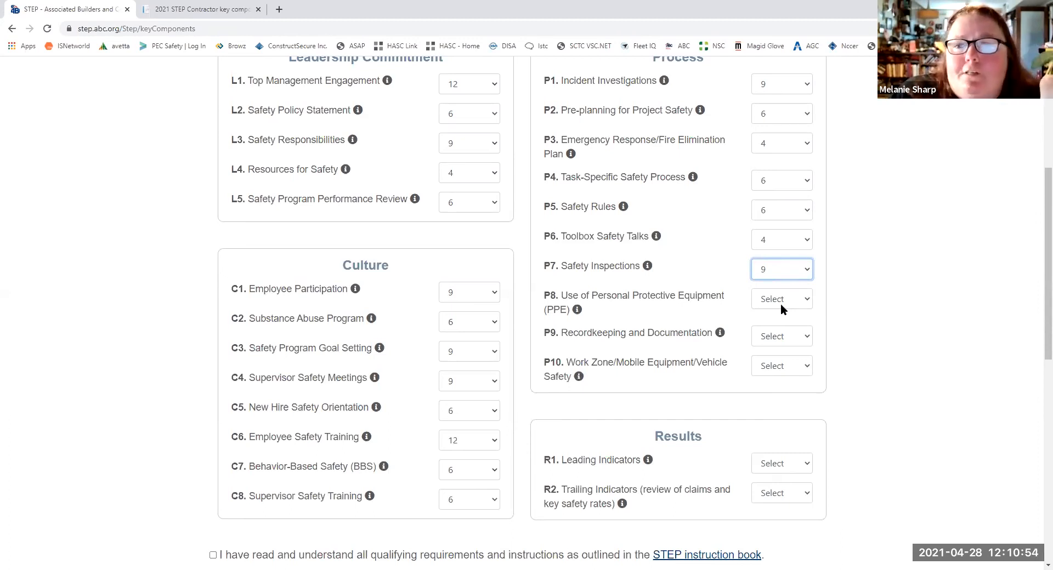
click(780, 301)
click(771, 340)
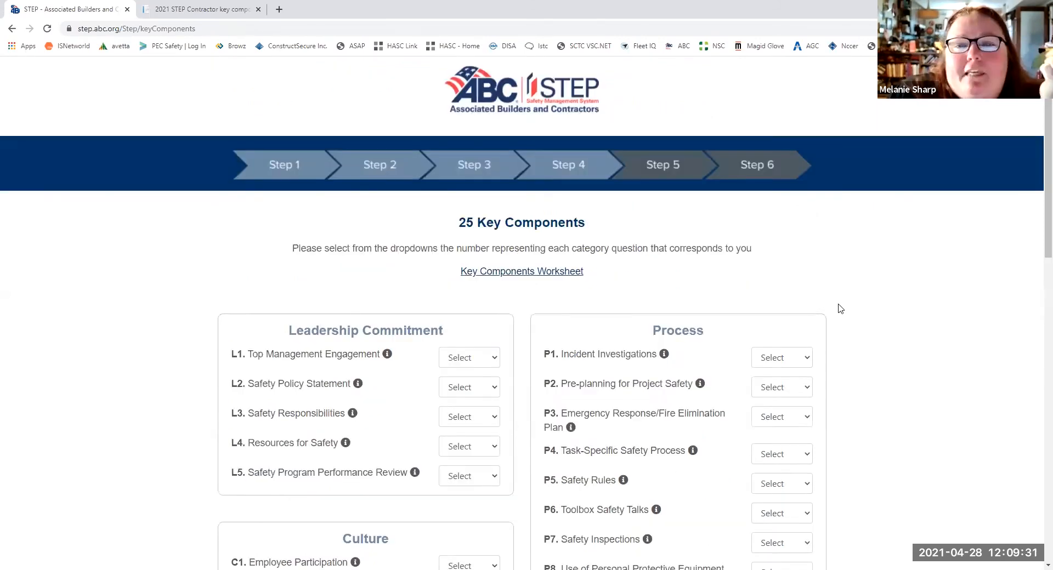
scroll(850, 352, down, 2)
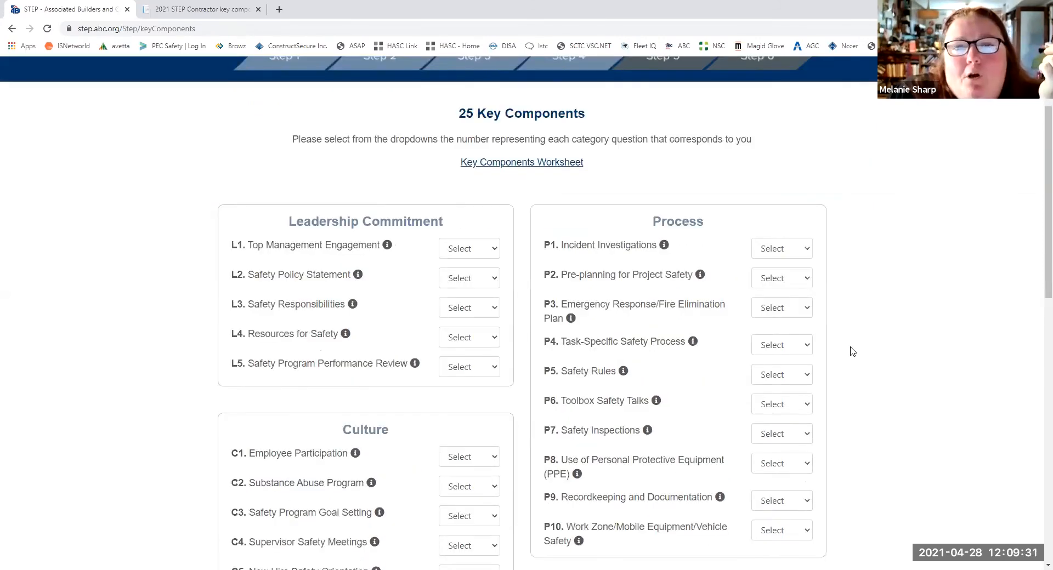
- In Leadership Commitment, score L1 Top Management Engagement 12 and L2 Safety Policy Statement 6
scroll(854, 354, down, 2)
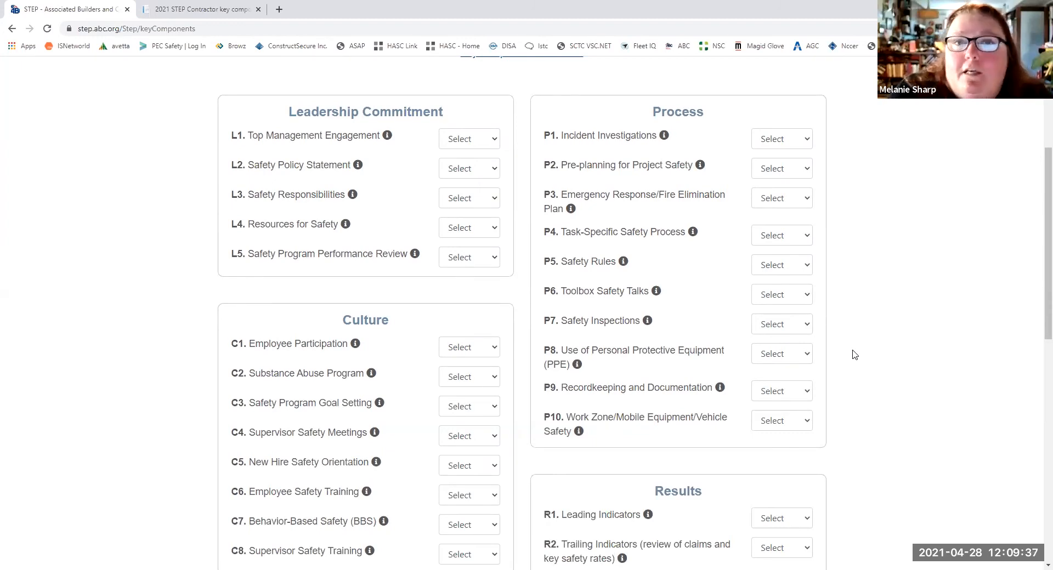
scroll(854, 353, up, 3)
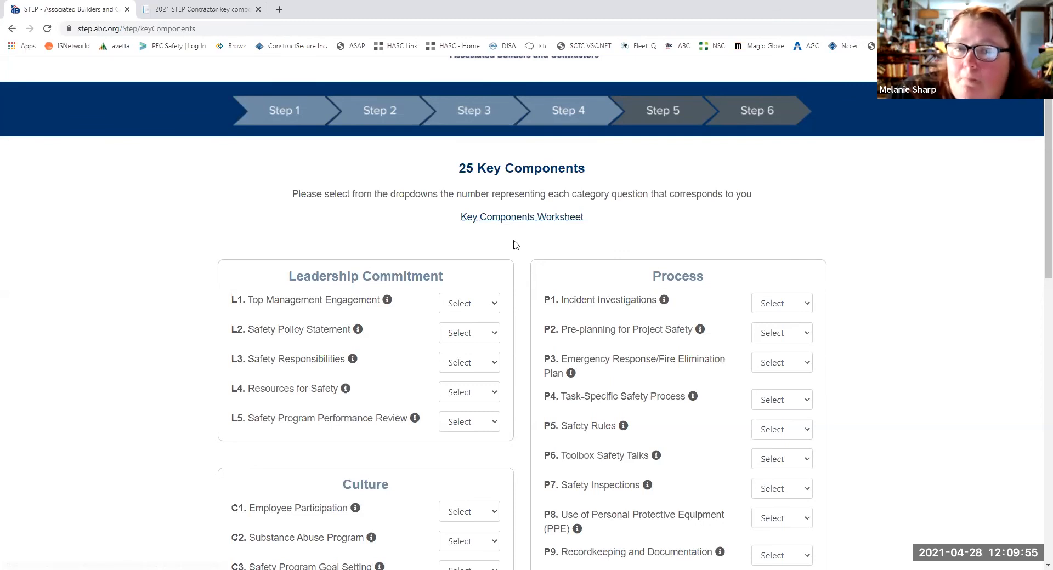
scroll(518, 239, down, 1)
scroll(518, 239, down, 1)
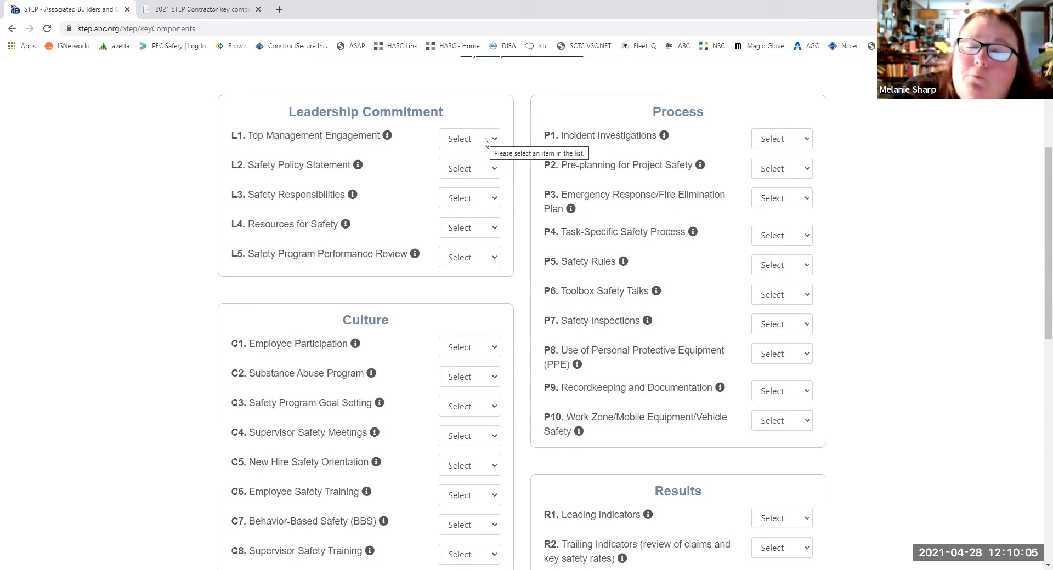
click(485, 142)
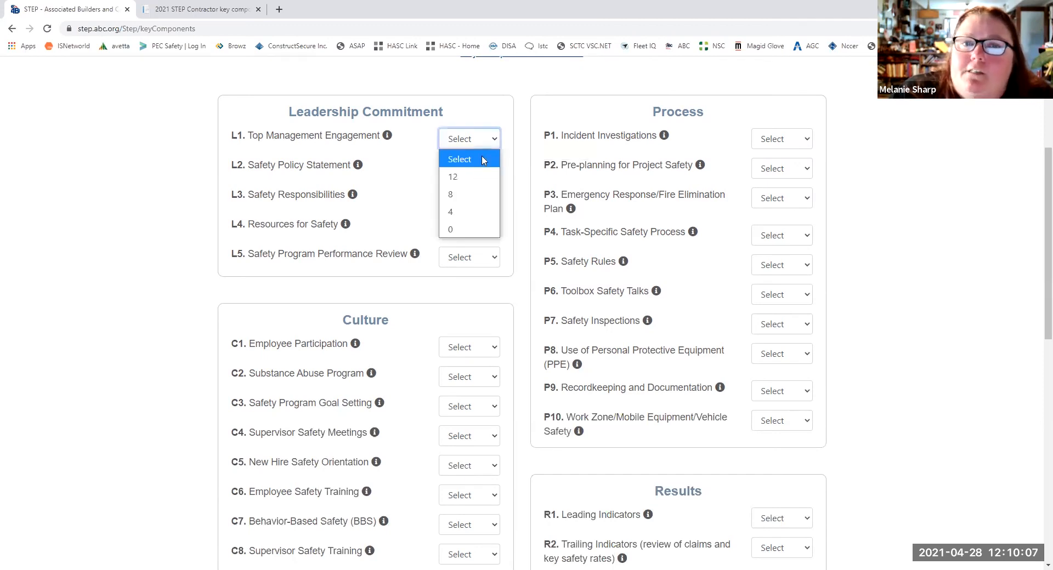
click(461, 183)
click(463, 170)
click(464, 211)
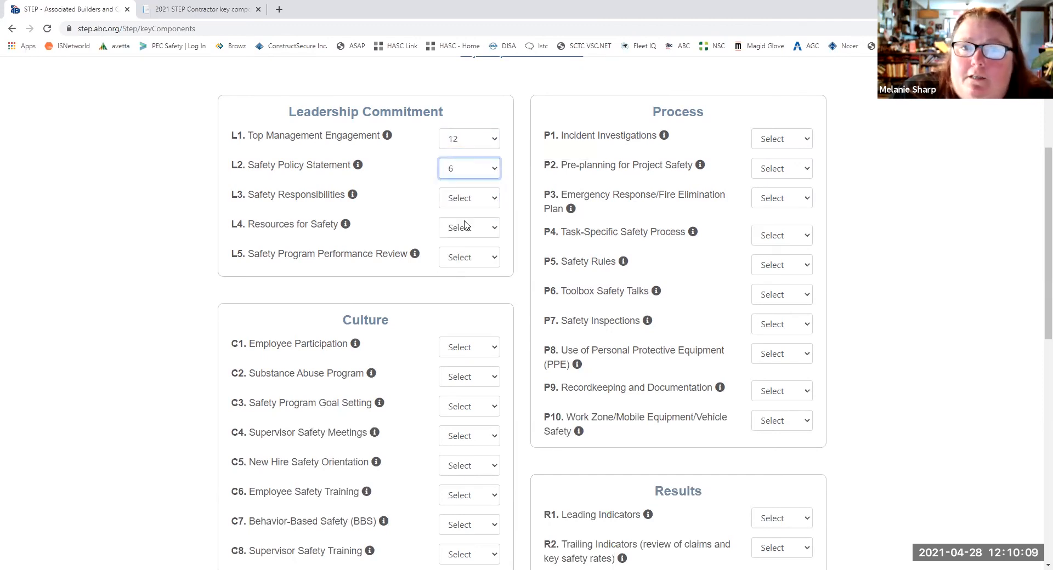
- Score L4 Resources for Safety 4, L3 Safety Responsibilities 9, and L5 Safety Program Performance Review 6
click(468, 228)
click(468, 297)
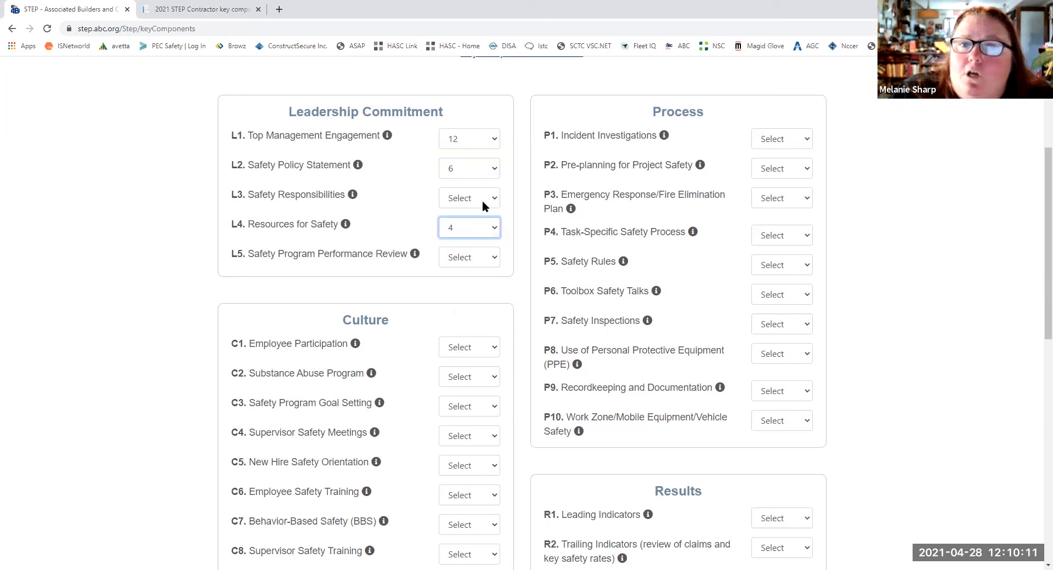
click(482, 197)
click(458, 237)
click(464, 266)
click(467, 295)
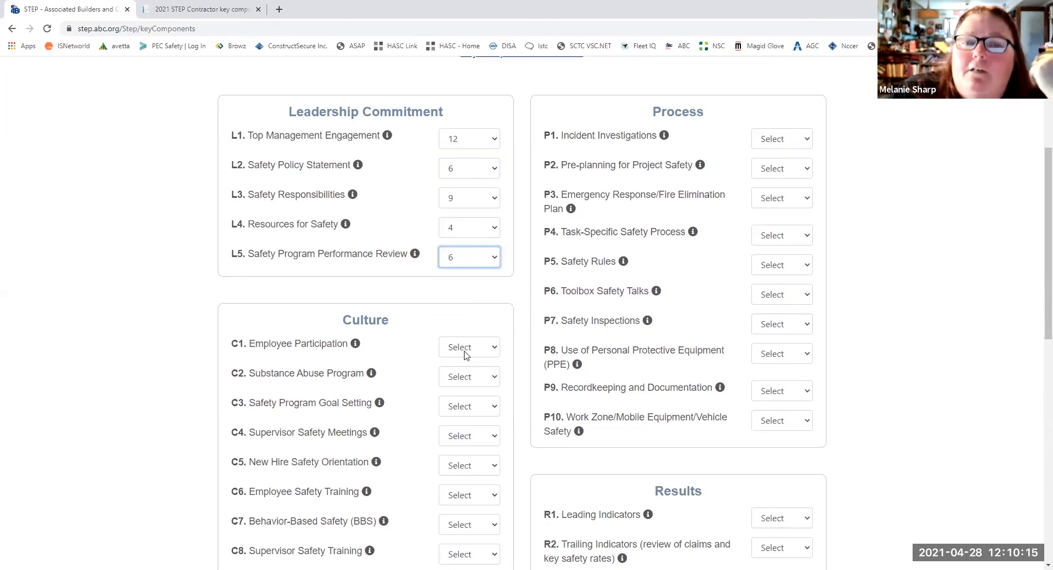
- In Culture, score C1 Employee Participation 9, C2 Substance Abuse Program 6, and C3 Safety Program Goal Setting 9
scroll(473, 280, down, 3)
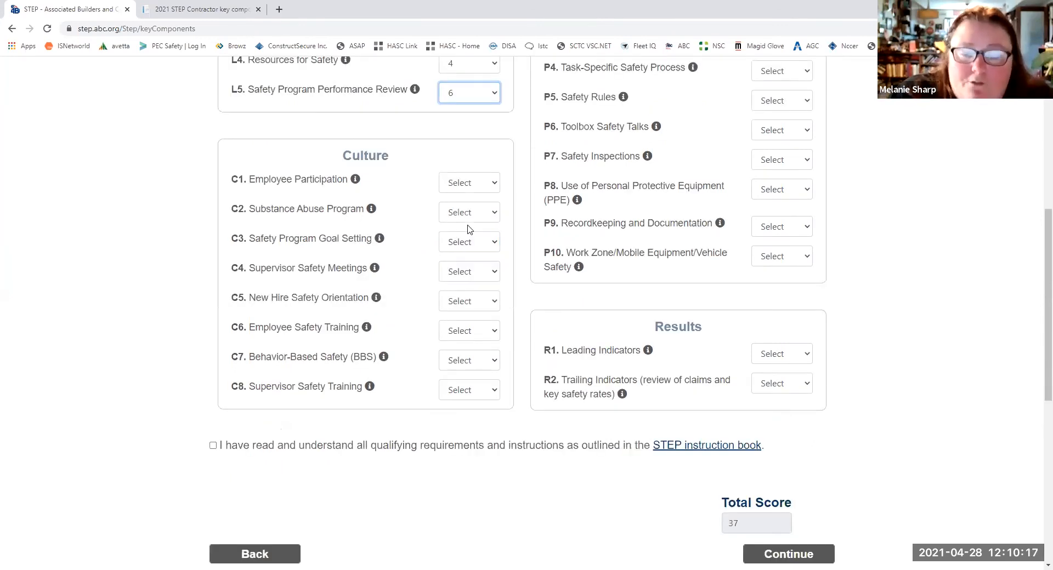
click(460, 182)
click(460, 220)
click(469, 217)
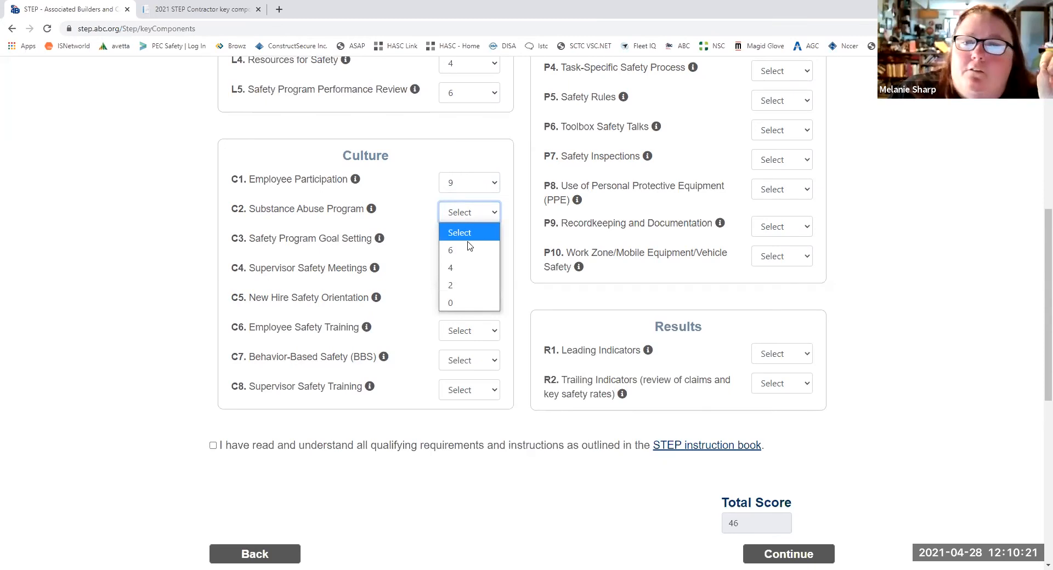
click(469, 250)
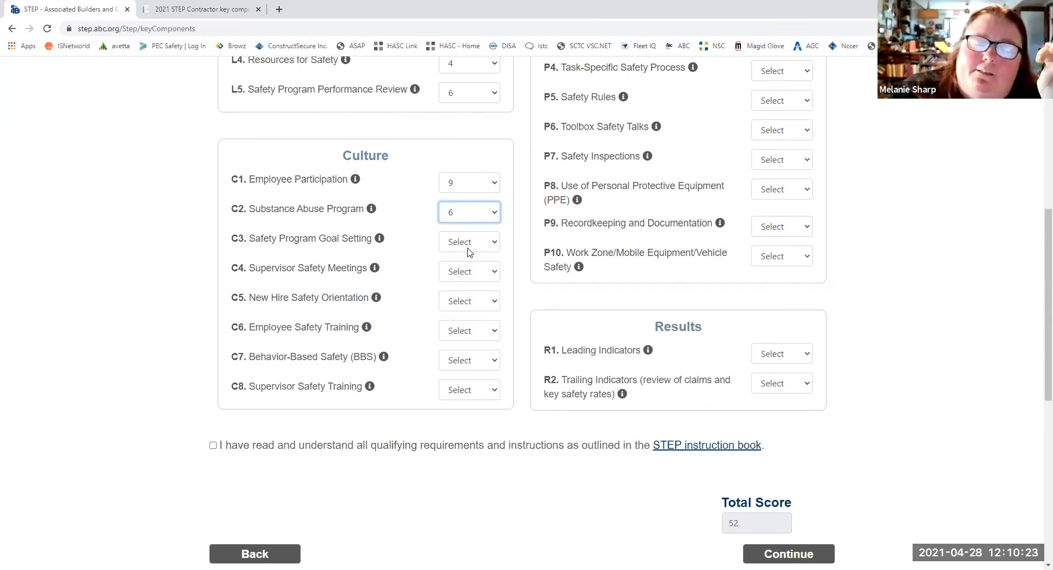
click(468, 253)
click(463, 279)
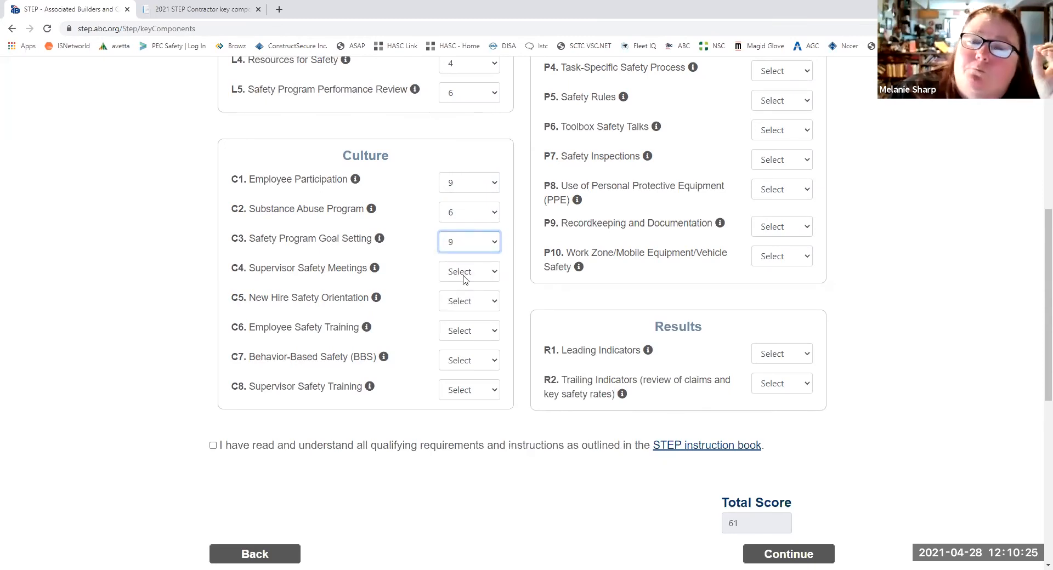
- Score C4 Supervisor Safety Meetings 9, C5 New Hire Safety Orientation 6, and C6 Employee Safety Training 12
click(463, 280)
click(463, 308)
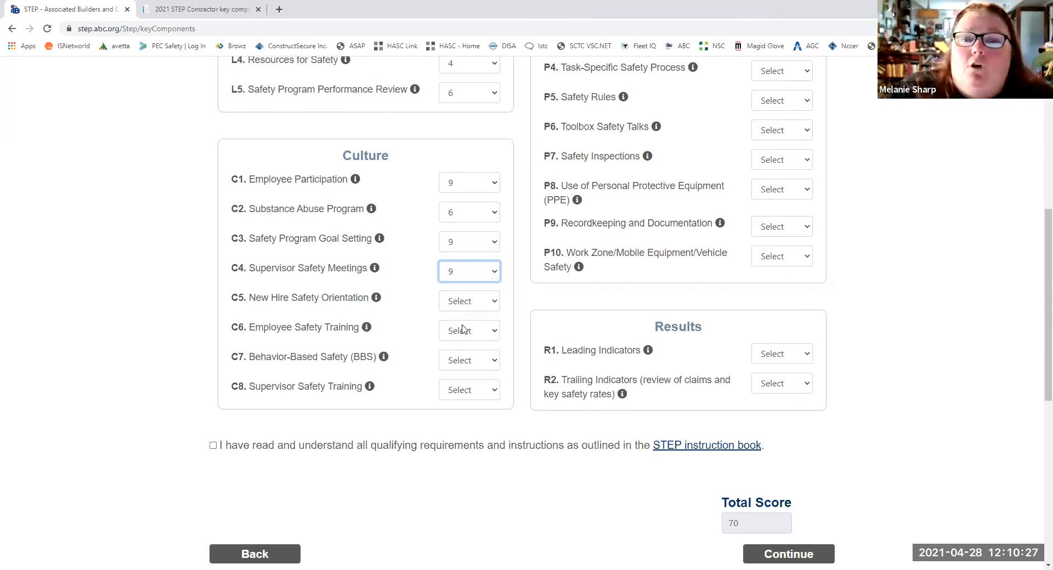
click(464, 303)
click(463, 339)
click(463, 334)
click(466, 369)
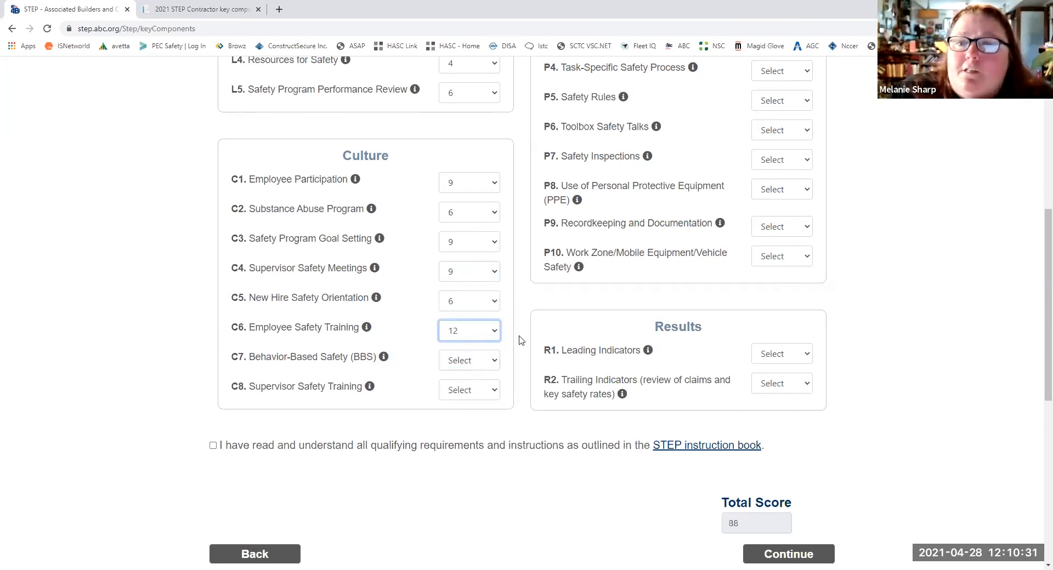
- Score C7 Behavior-Based Safety 6 and C8 Supervisor Safety Training 6 in the Culture section
scroll(605, 289, up, 1)
scroll(605, 285, up, 2)
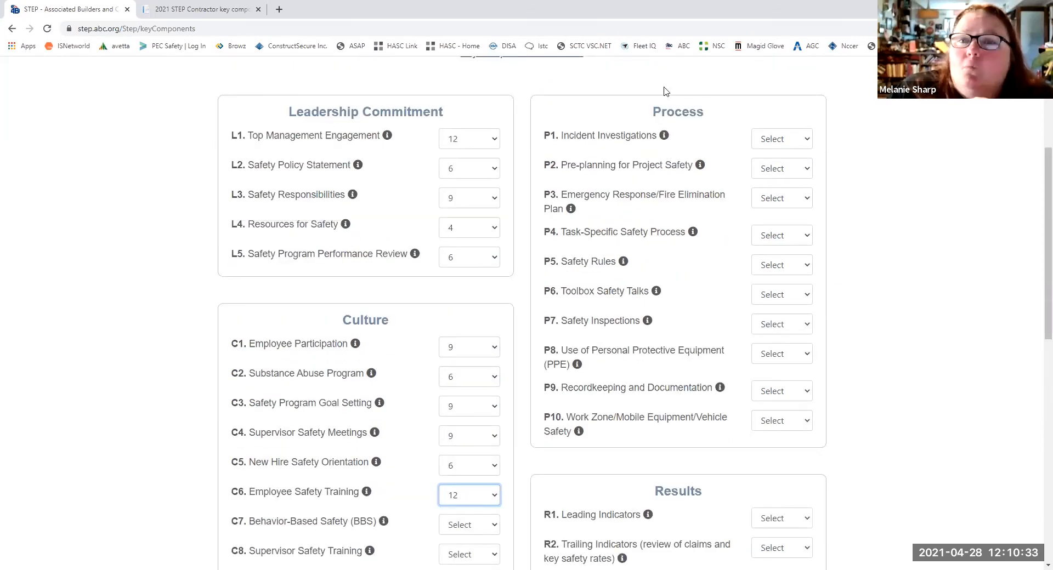
scroll(836, 272, down, 1)
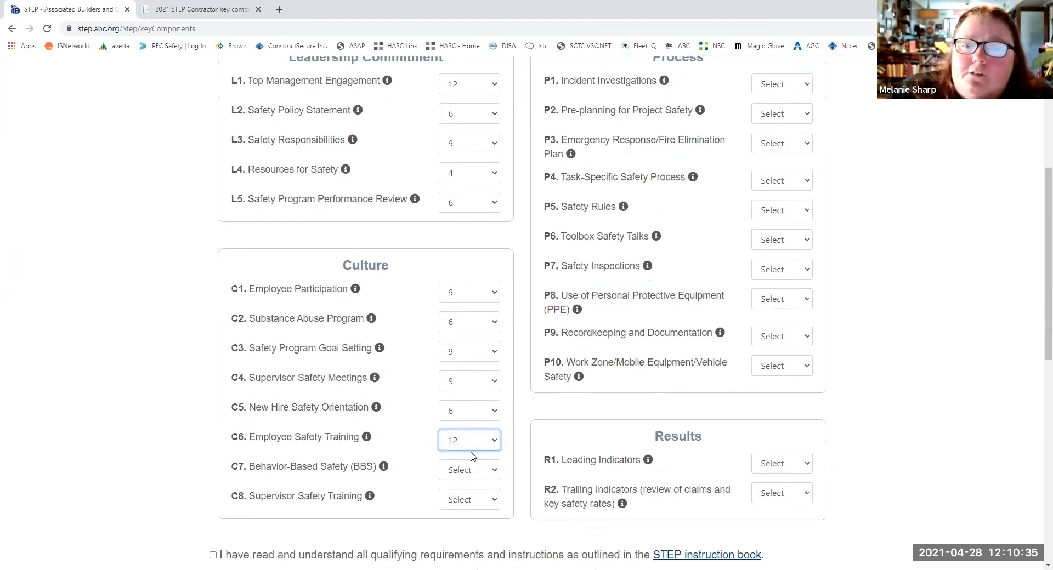
click(462, 470)
click(456, 511)
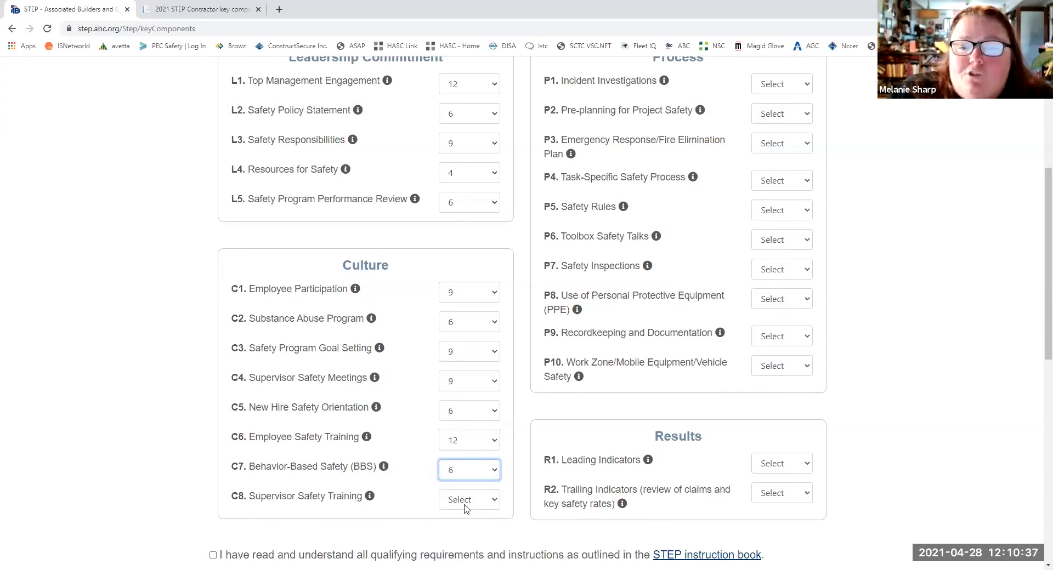
click(463, 500)
click(467, 453)
- In the Process section, score P1 Incident Investigations 9, P2 Pre-planning 6, P3 Emergency Response 4, P4 Task-Specific Safety Process 6, and P5 Safety Rules 6
click(781, 87)
click(771, 113)
click(770, 200)
click(772, 144)
click(772, 204)
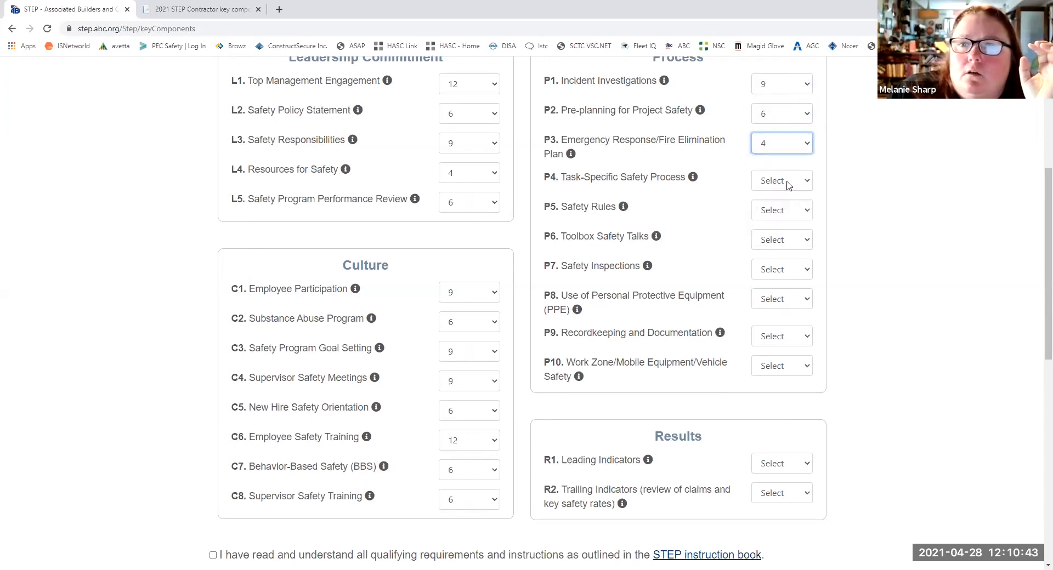
click(774, 239)
click(775, 210)
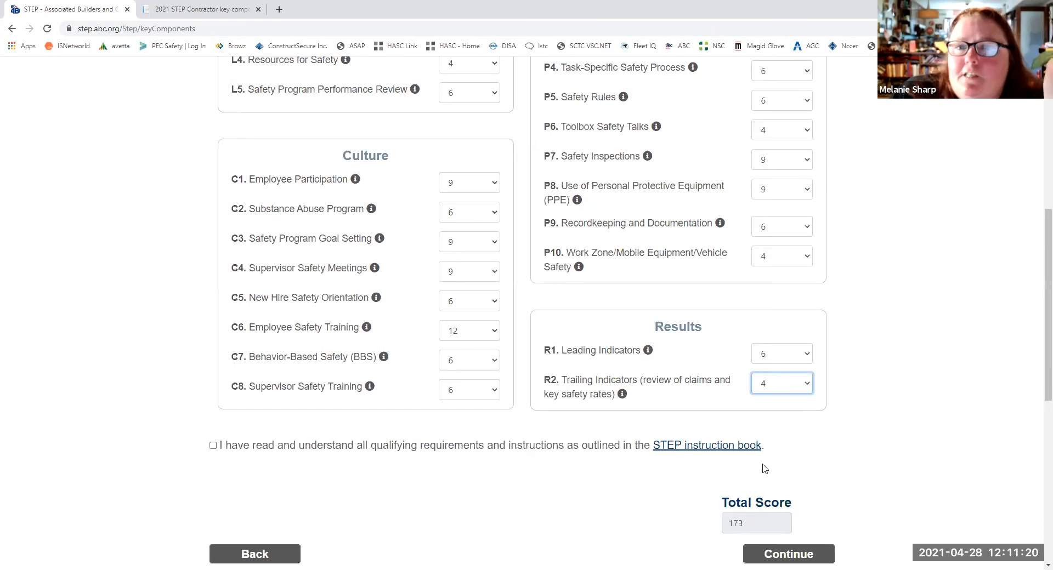
- Review and submit the 25 key component scores, and continue past the optional uploads without attaching any files
scroll(770, 458, up, 3)
scroll(771, 458, down, 1)
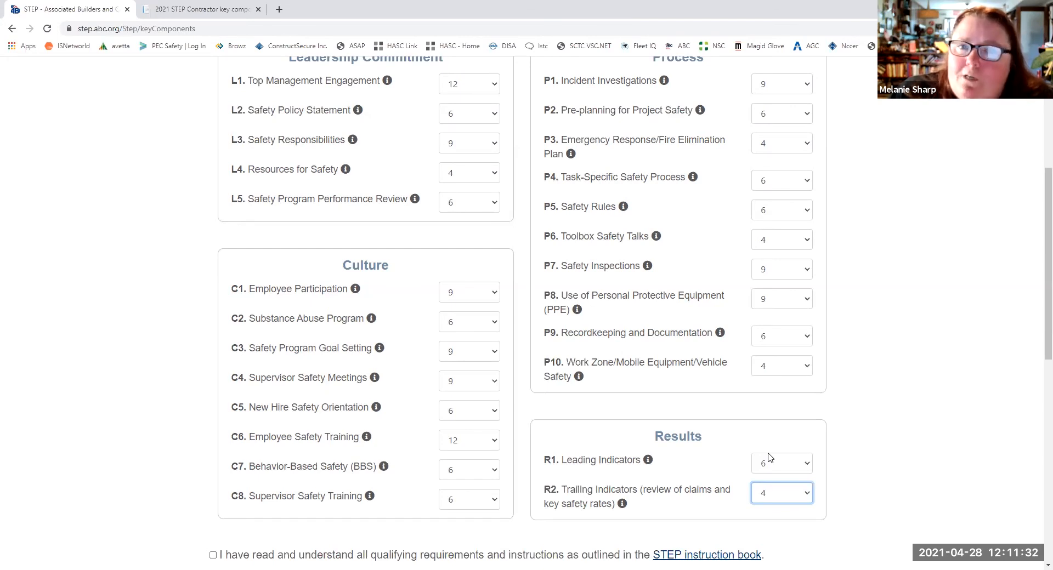
scroll(767, 457, down, 4)
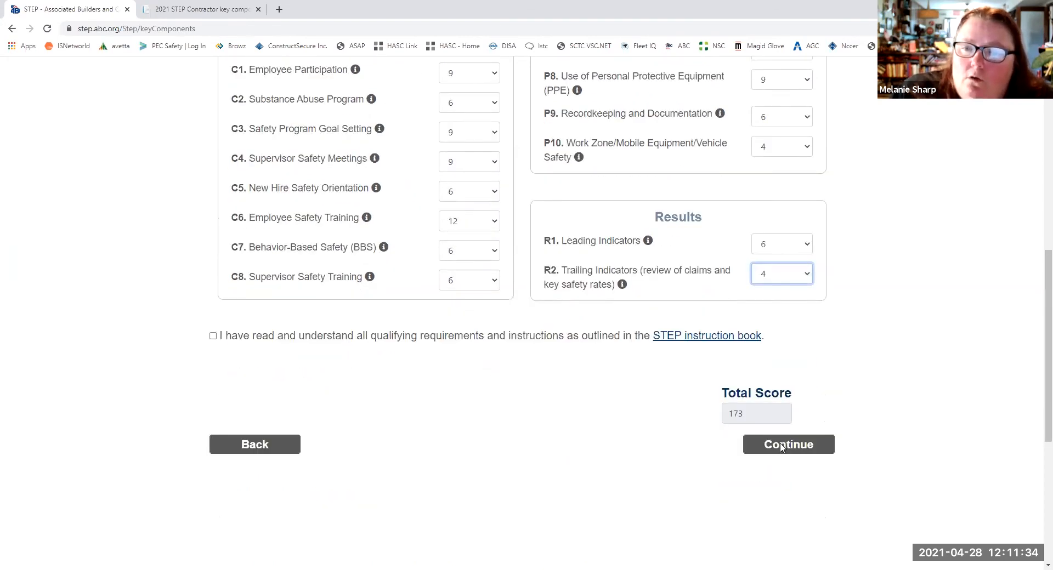
click(781, 446)
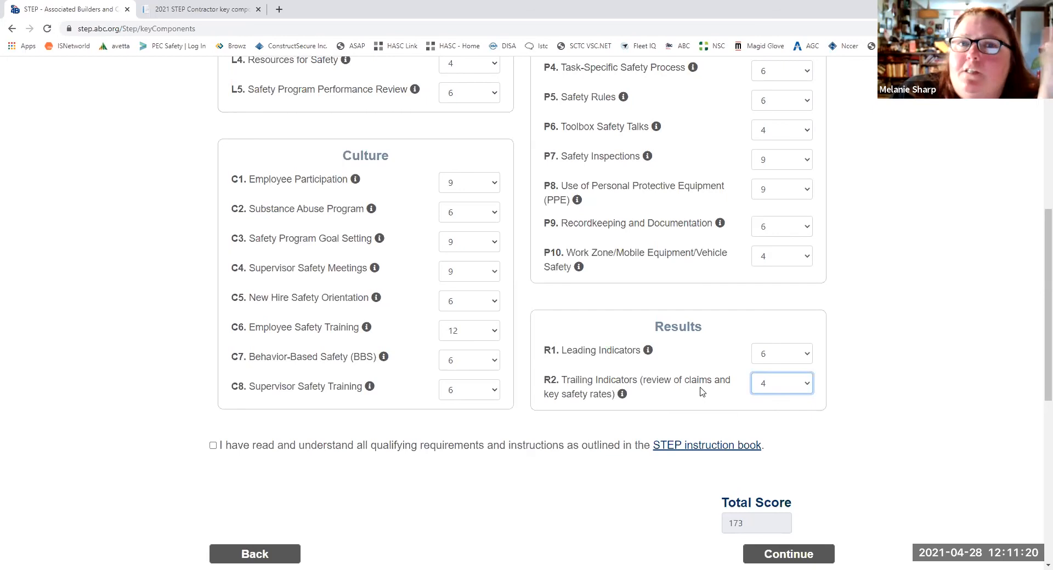
scroll(770, 457, up, 2)
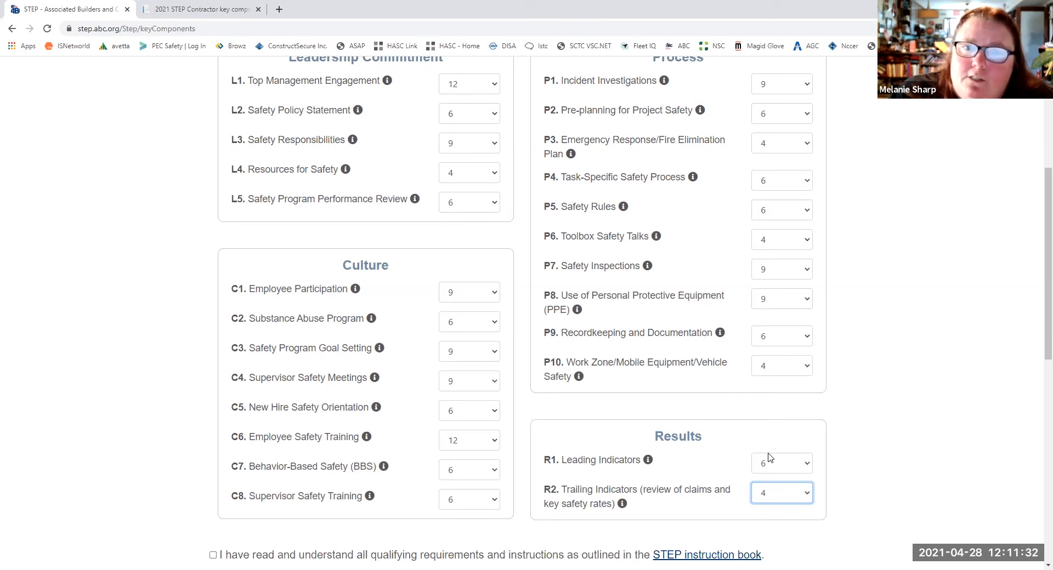
scroll(769, 457, down, 4)
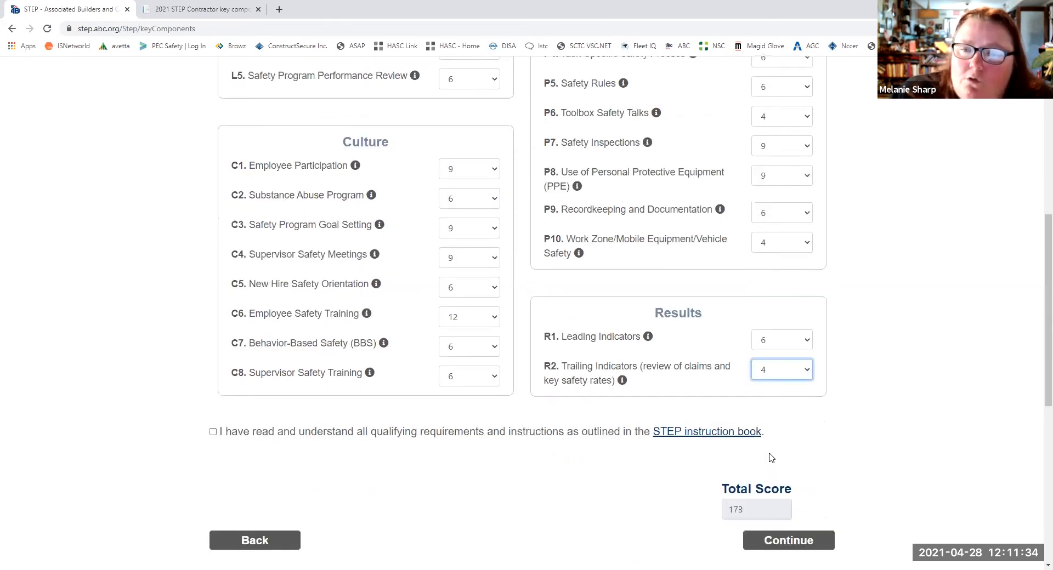
click(782, 446)
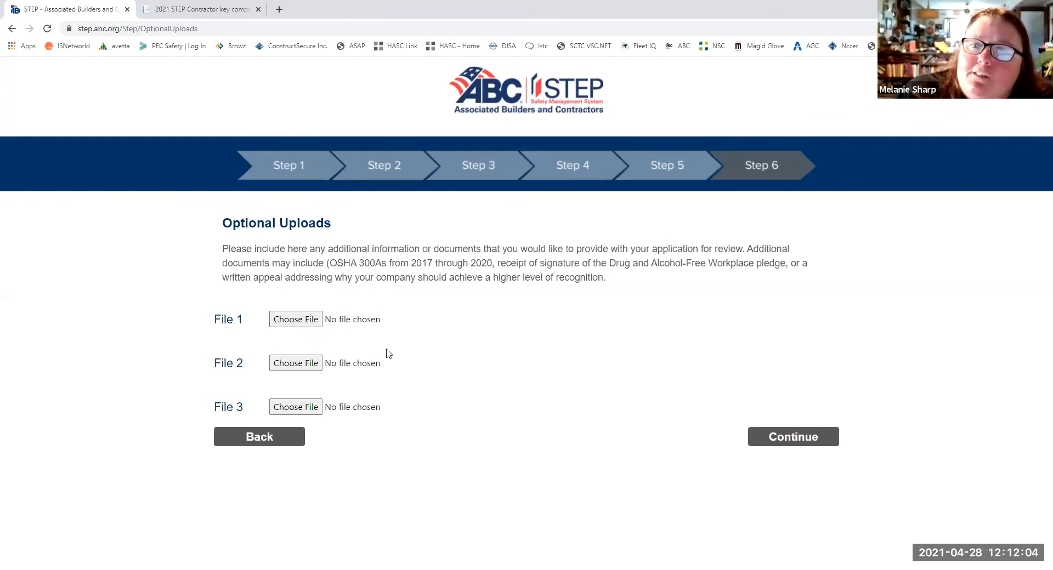
click(794, 442)
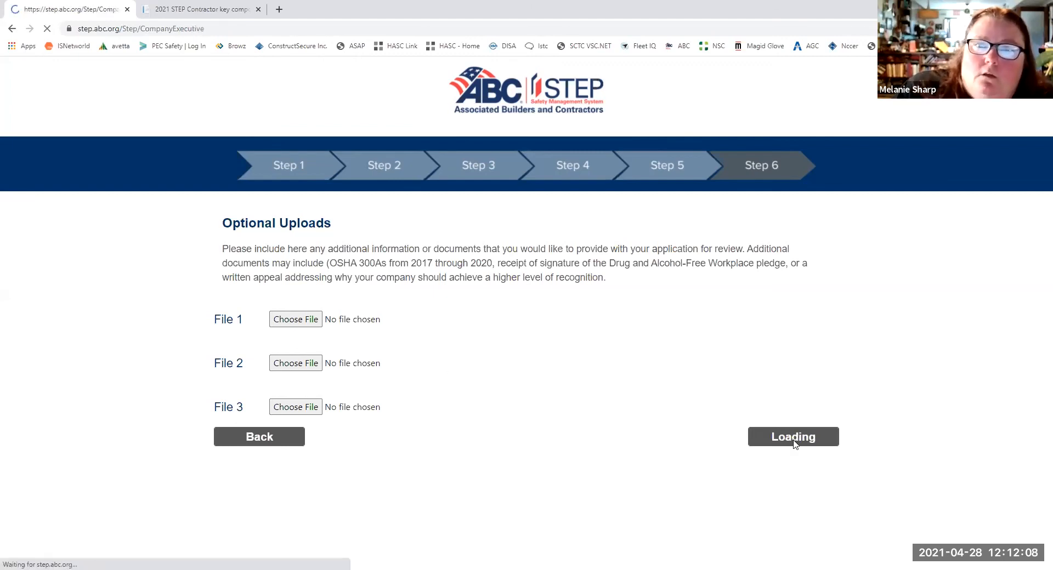